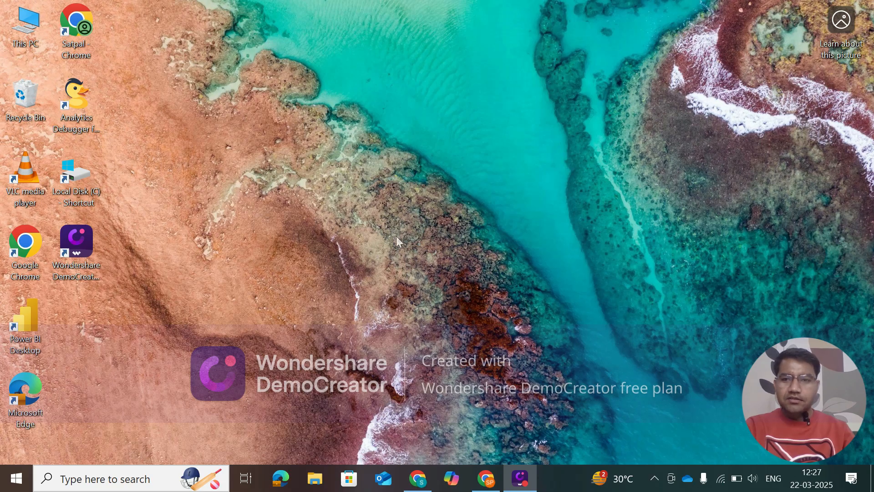
Switch to Google Analytics in Chrome and create a blank exploration using the Funnel exploration technique.
left_click(485, 479)
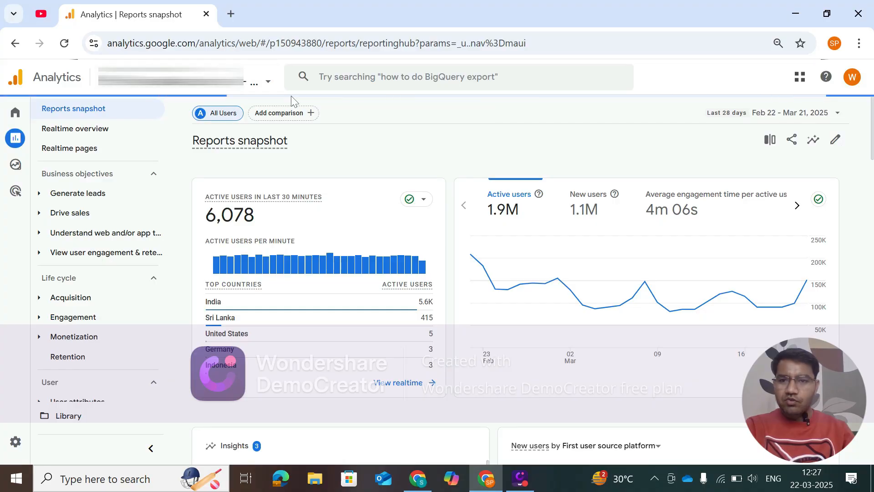
mouse_move(11, 150)
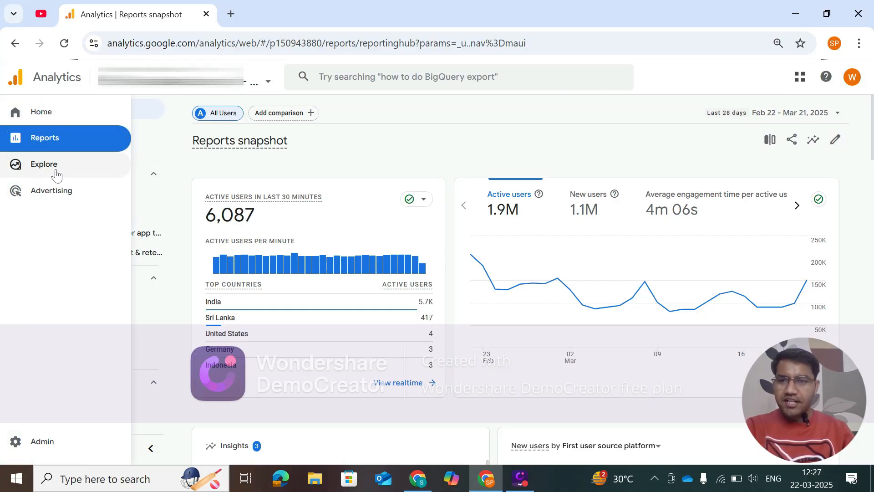
left_click(50, 170)
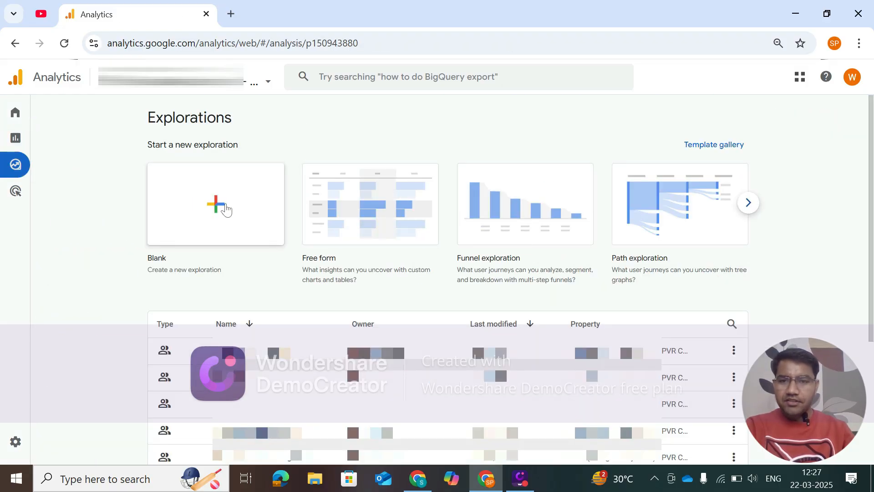
left_click(213, 210)
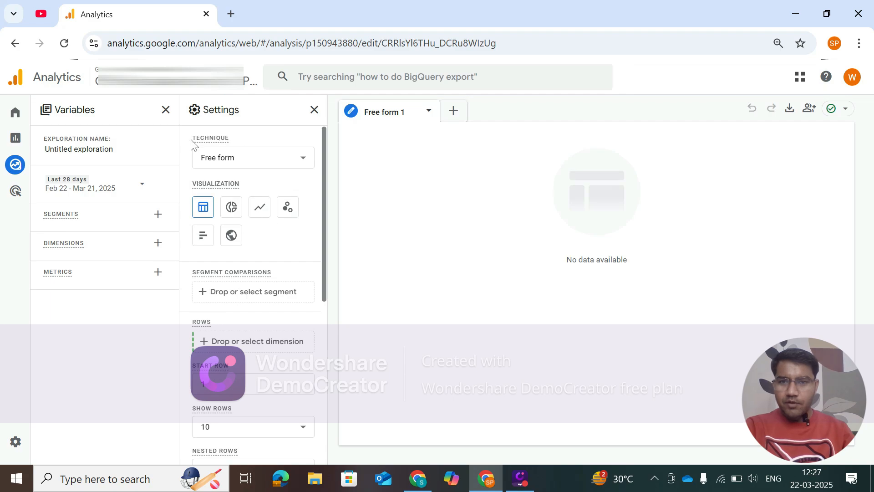
left_click(296, 164)
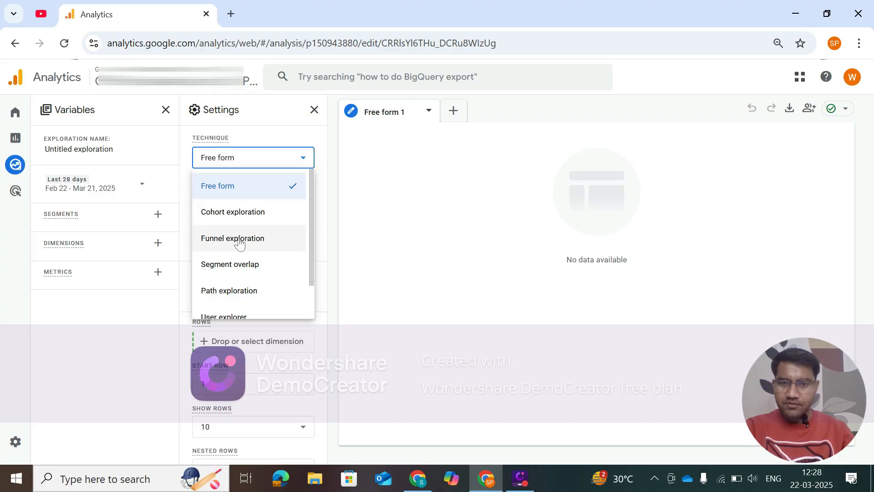
left_click(216, 241)
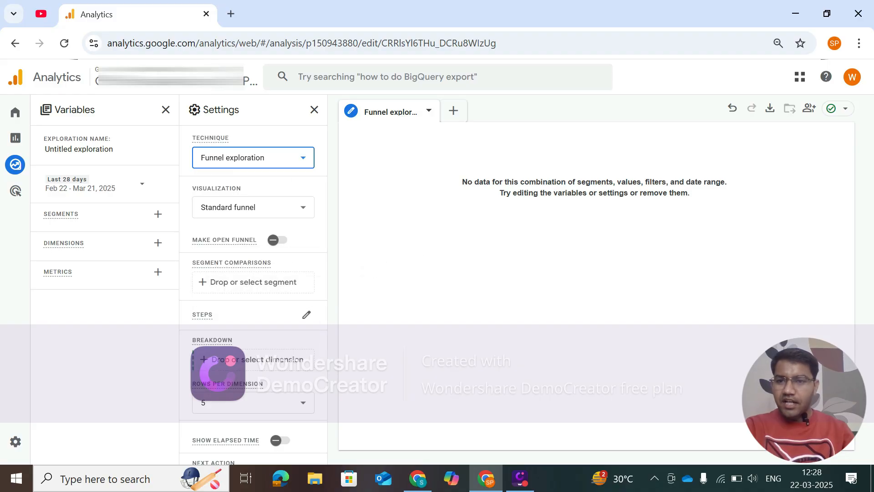
Search the dimensions for "platform" and add the Platform dimension to the exploration's variables.
left_click(158, 243)
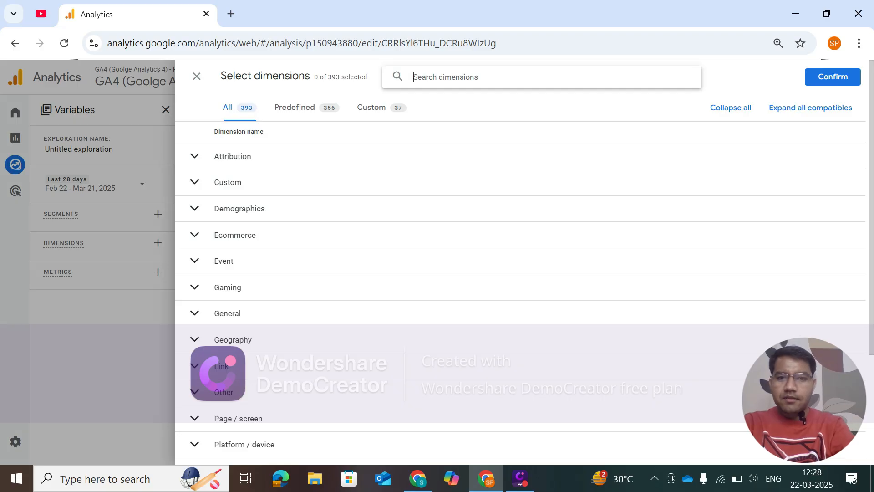
type("platform")
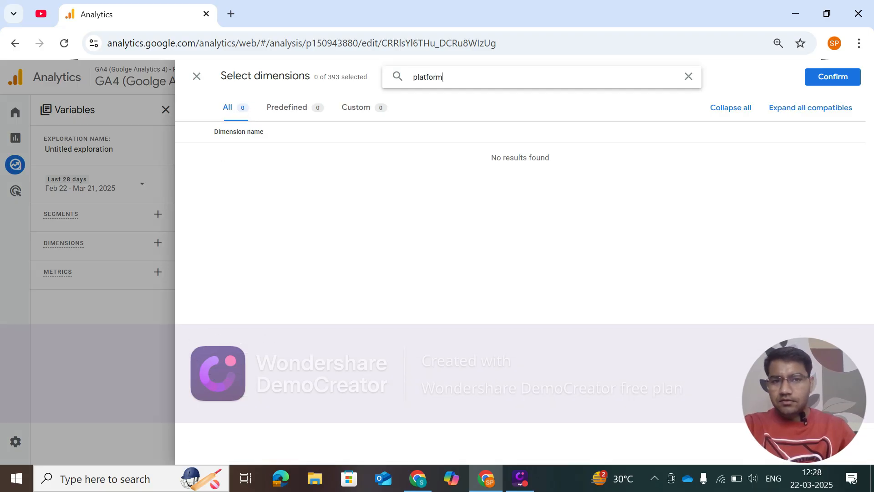
scroll(285, 312, "down", 10)
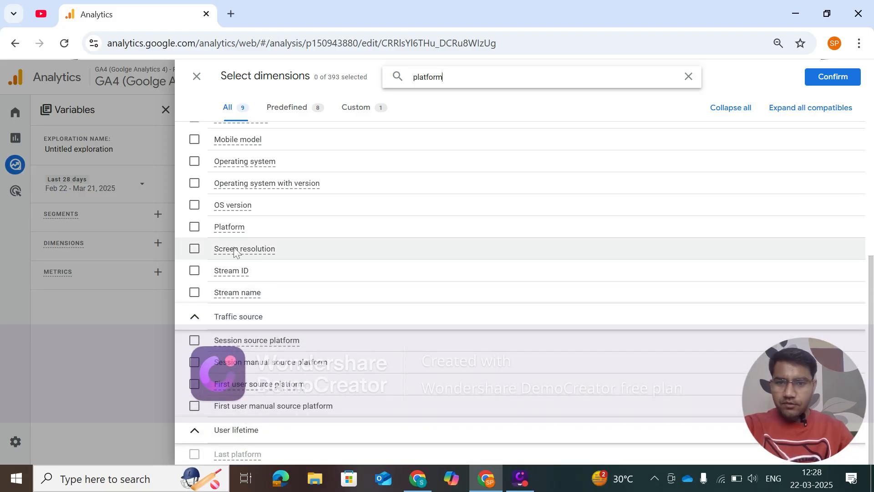
left_click(194, 227)
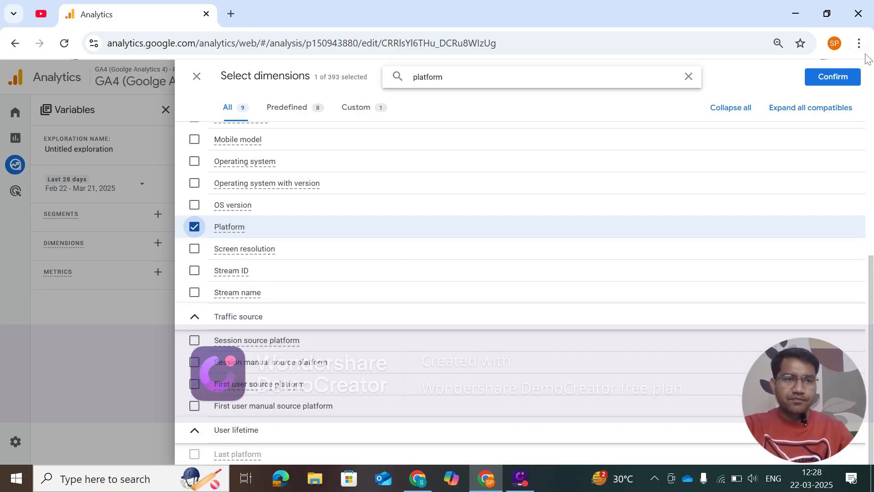
left_click(833, 77)
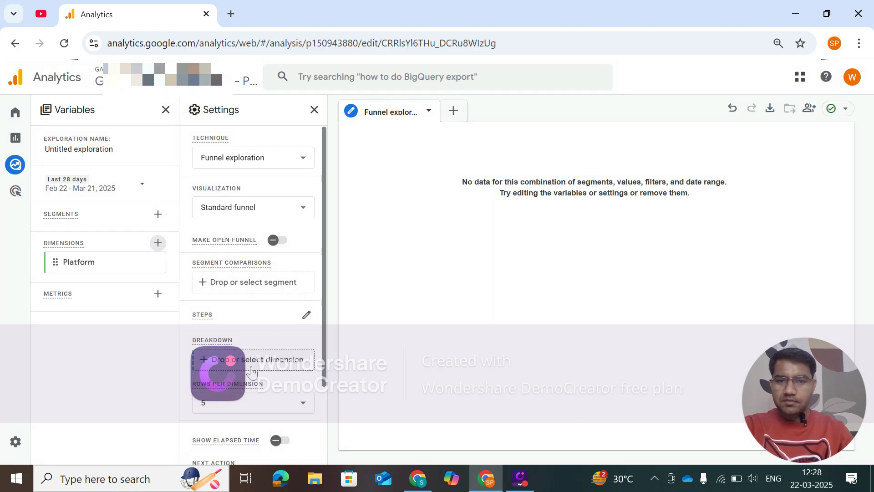
Start editing the funnel steps and name Step 1 "Home Page".
scroll(249, 348, "down", 2)
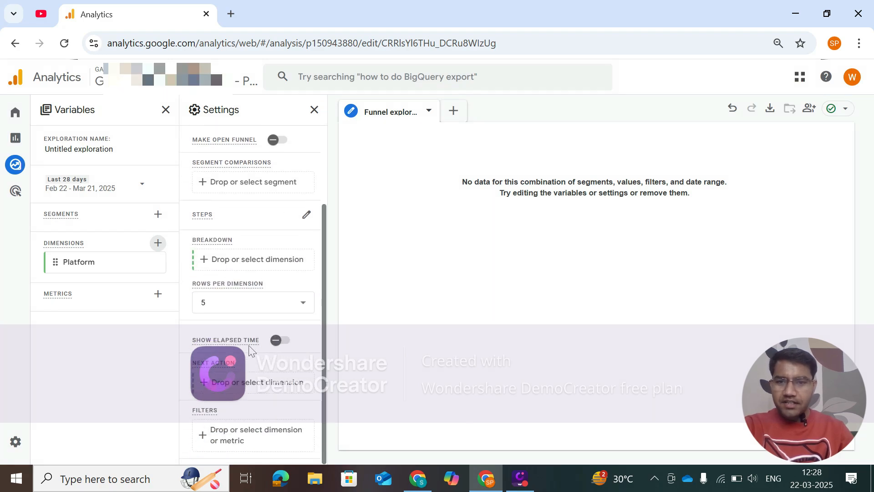
scroll(210, 231, "up", 2)
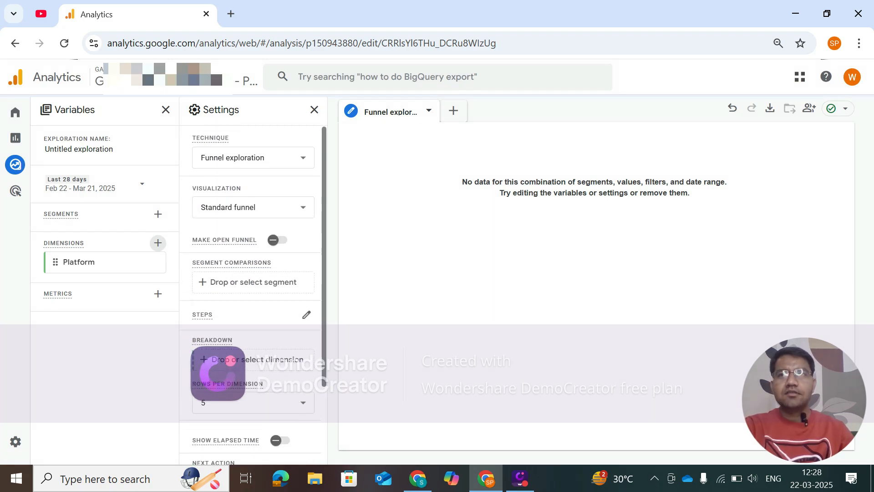
mouse_move(231, 263)
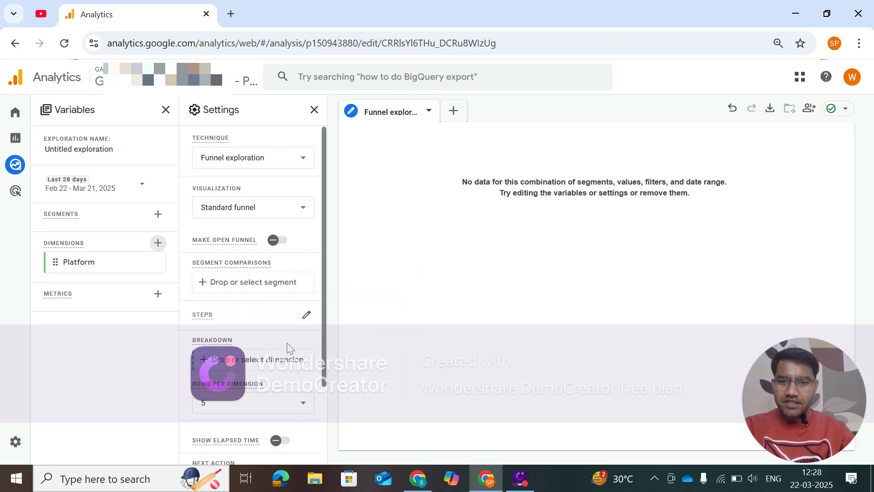
left_click(306, 317)
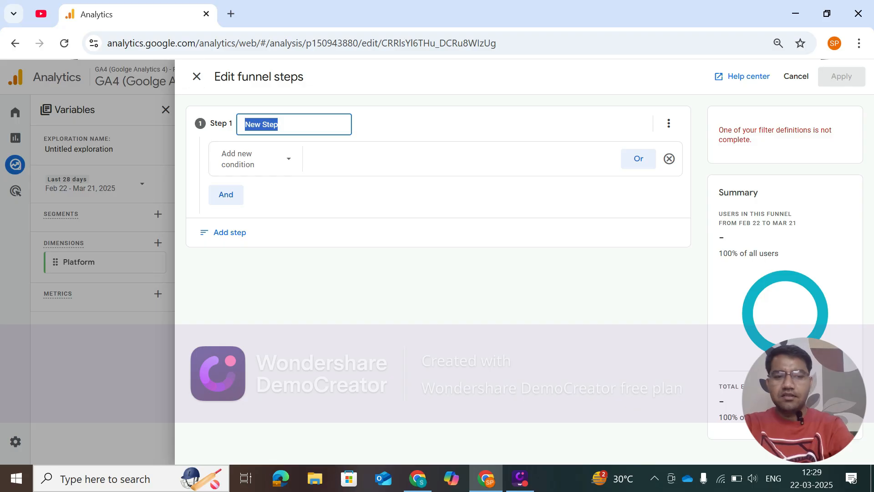
type("Home Page")
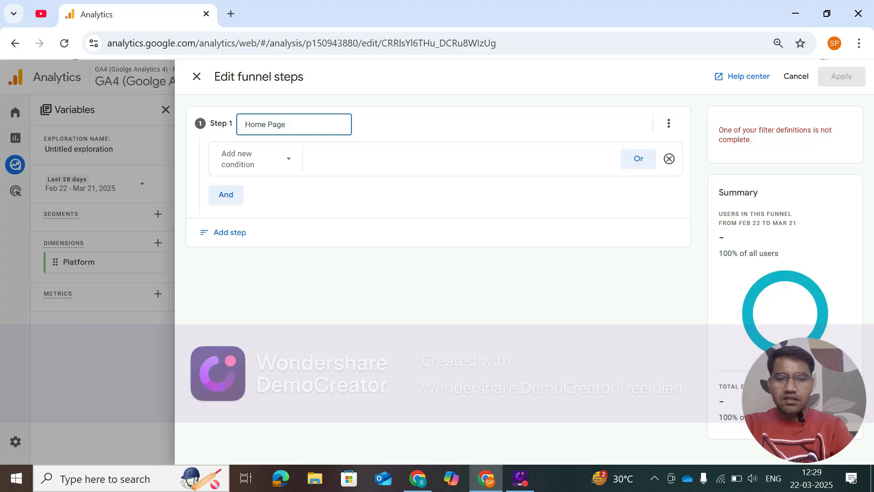
Set the first condition of the Home Page step to the Page path and screen class dimension.
left_click(288, 163)
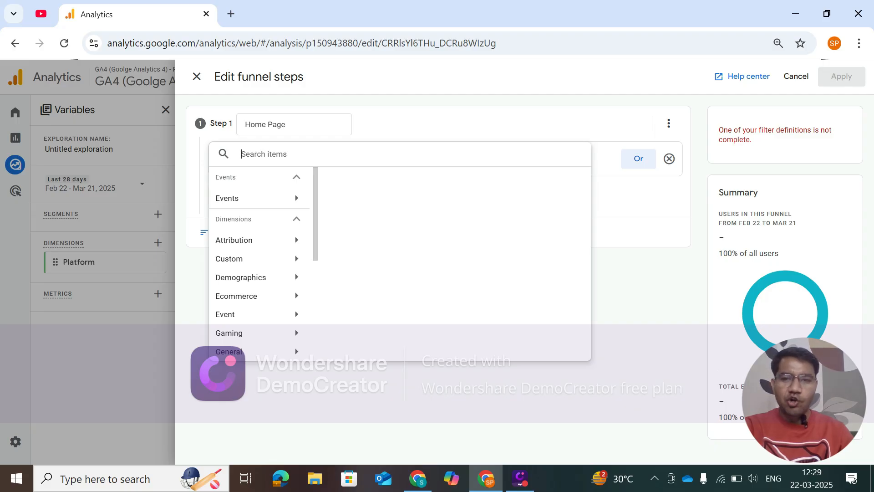
scroll(271, 312, "down", 3)
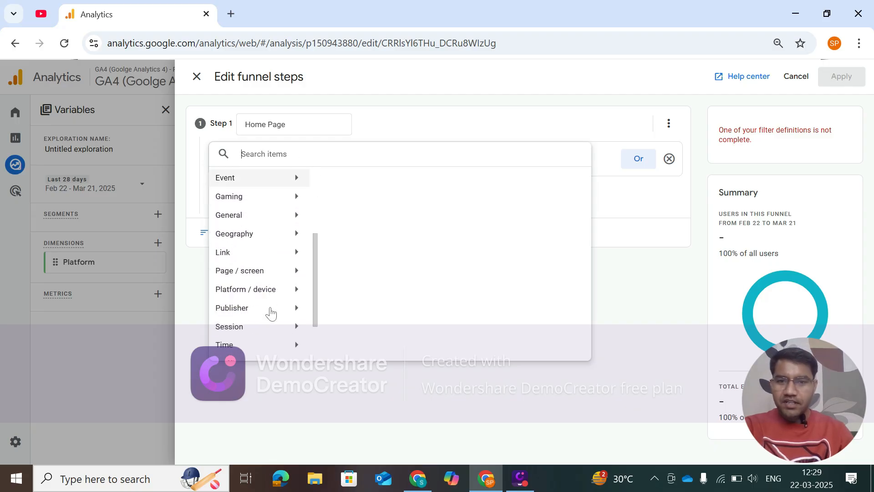
scroll(271, 290, "down", 2)
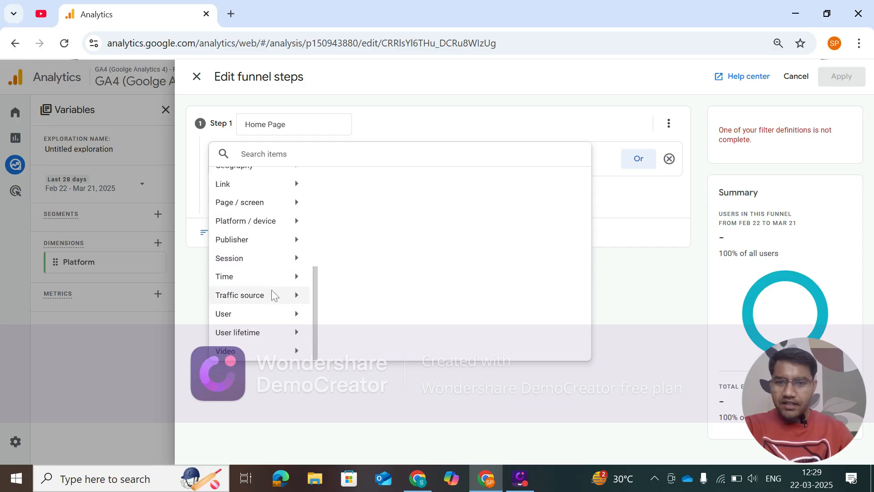
scroll(260, 291, "up", 3)
scroll(255, 296, "down", 1)
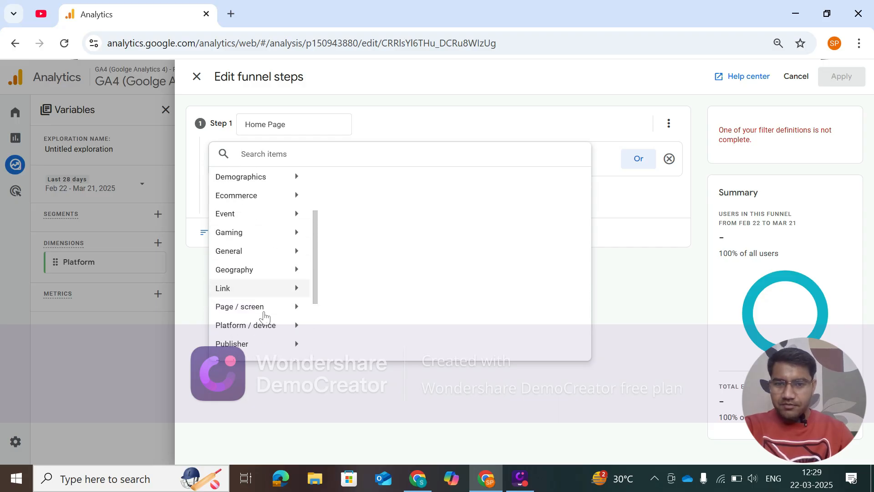
scroll(264, 316, "down", 2)
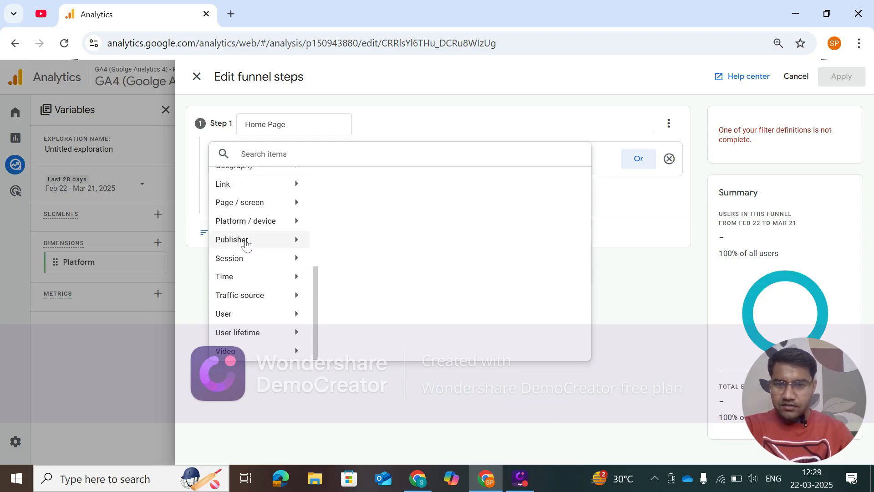
left_click(243, 205)
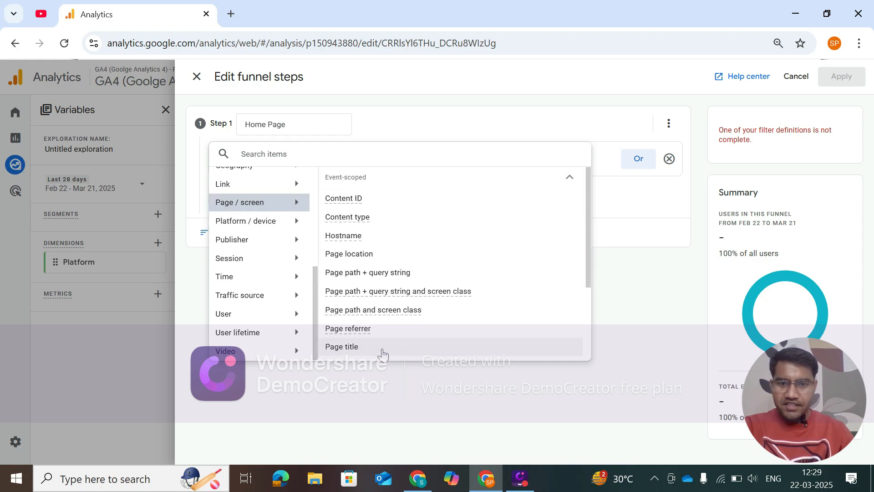
left_click(378, 312)
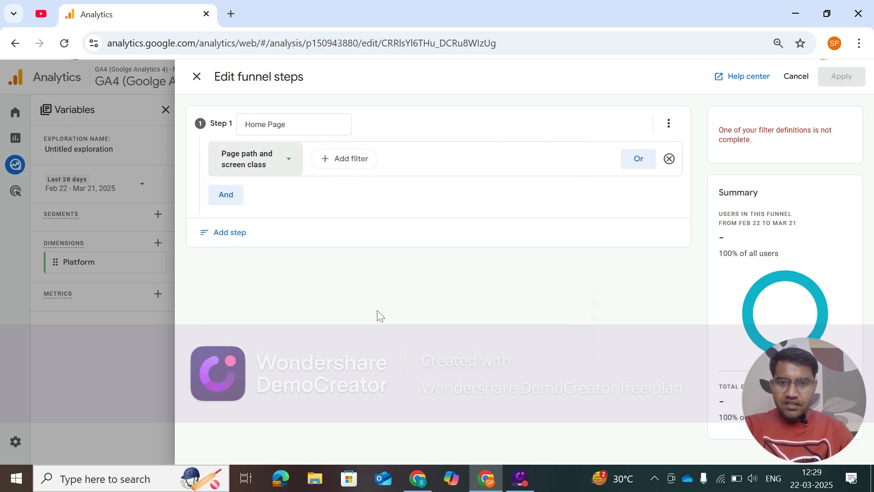
Filter the first Home Page condition to values that contain "HomeActivity" and apply the filter.
left_click(343, 160)
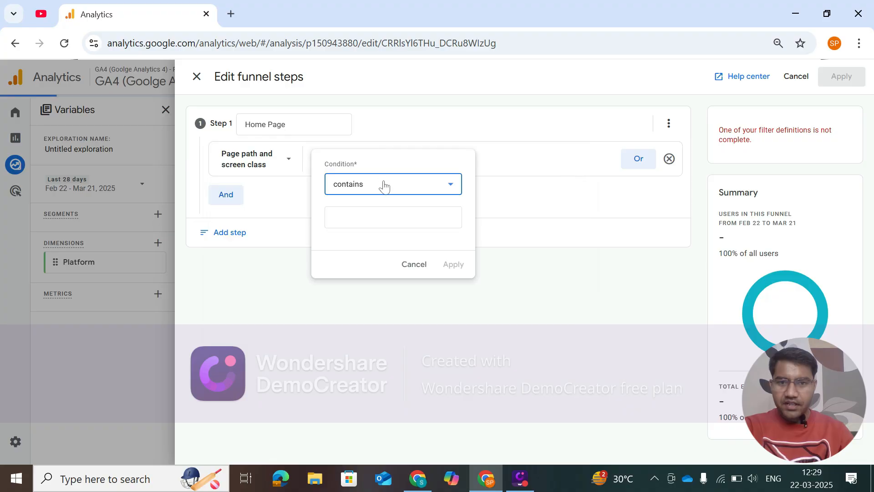
left_click(373, 217)
type("Home")
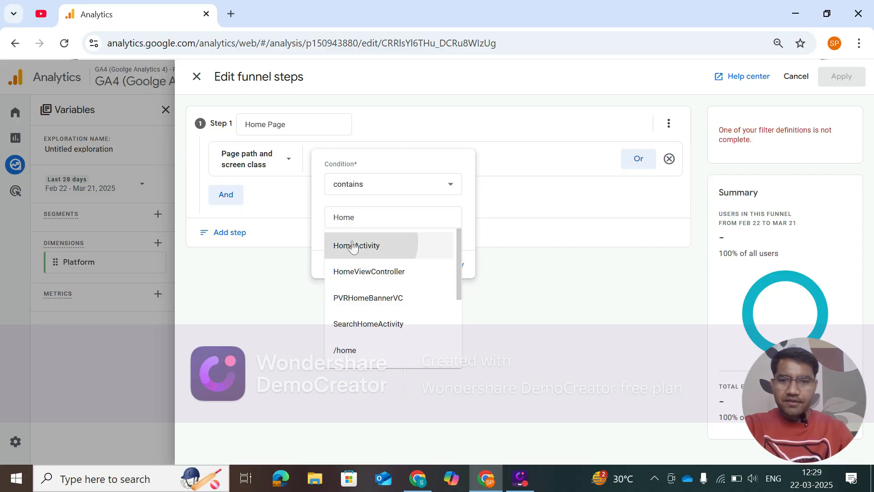
left_click(367, 248)
left_click(454, 264)
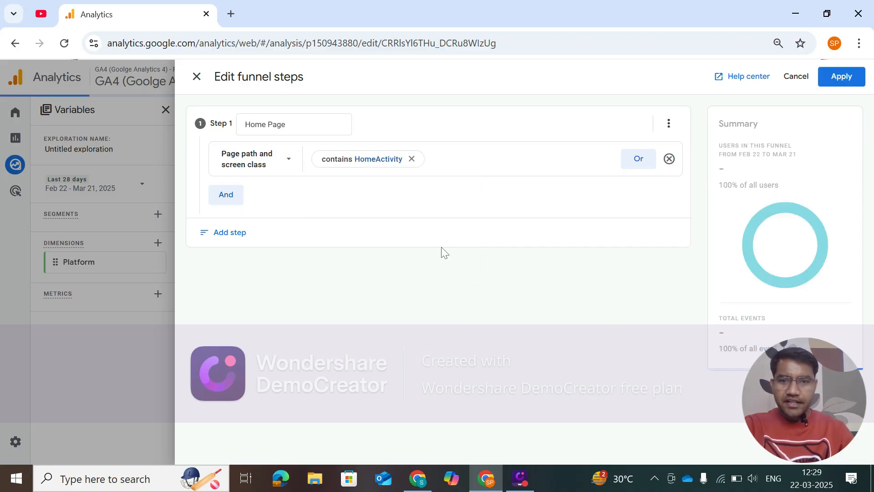
Add an OR condition to the Home Page step and open its list of available items.
left_click(638, 160)
left_click(286, 203)
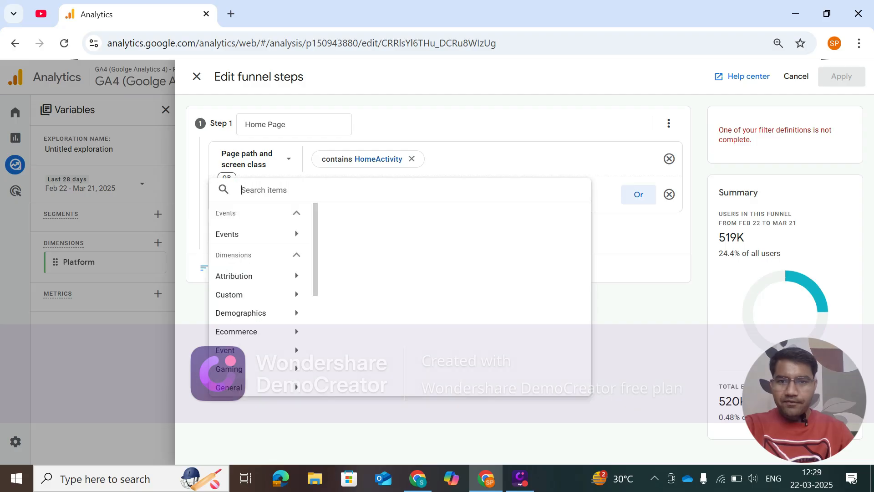
type("we")
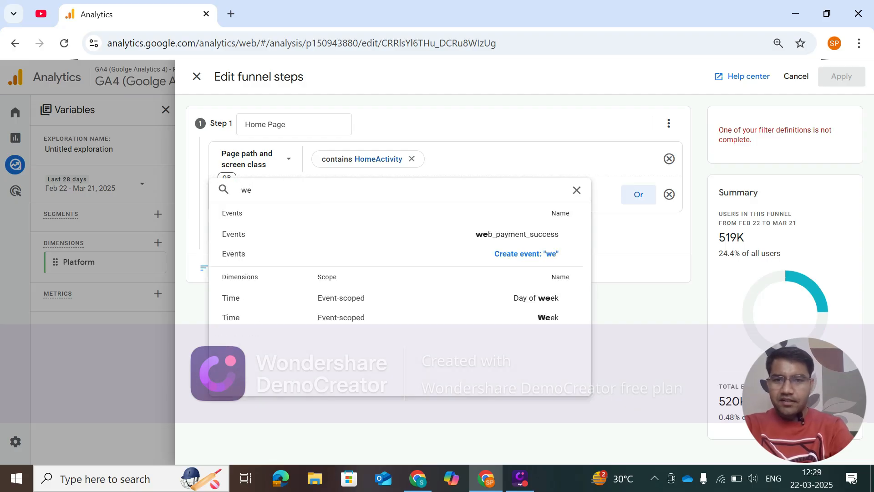
key("BackSpace")
key("BackSpace")
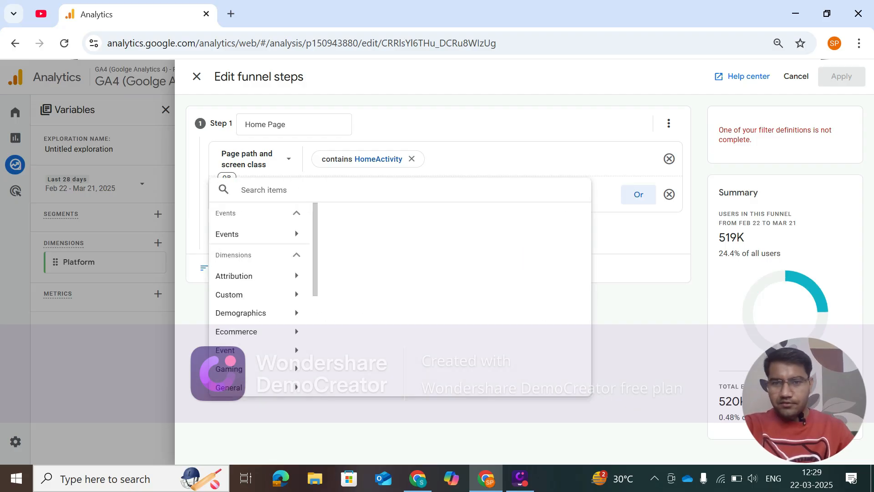
Set the OR condition of the Home Page step to the Page path and screen class dimension.
scroll(255, 318, "down", 3)
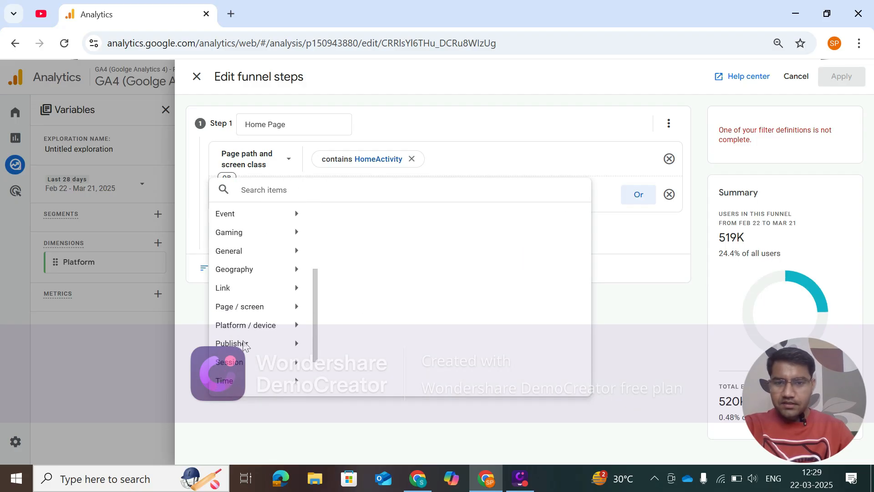
left_click(253, 314)
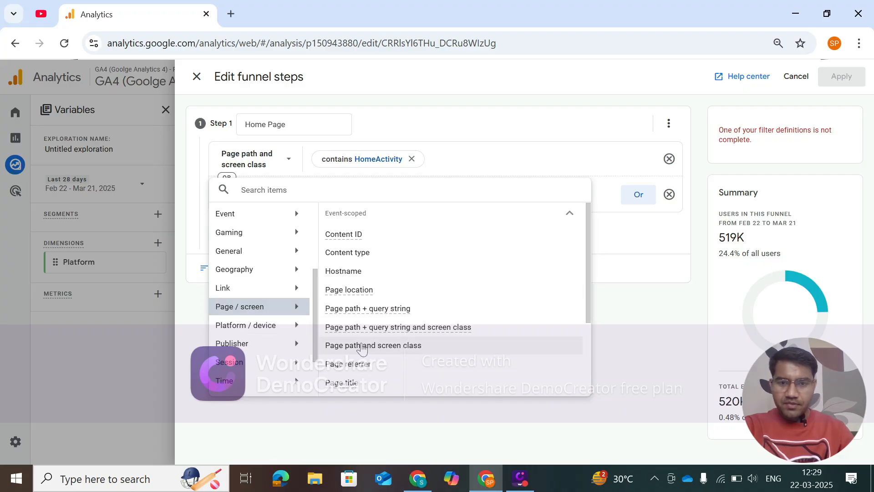
left_click(361, 346)
Filter the second Home Page condition to values that contain "/" and apply the filter.
left_click(350, 196)
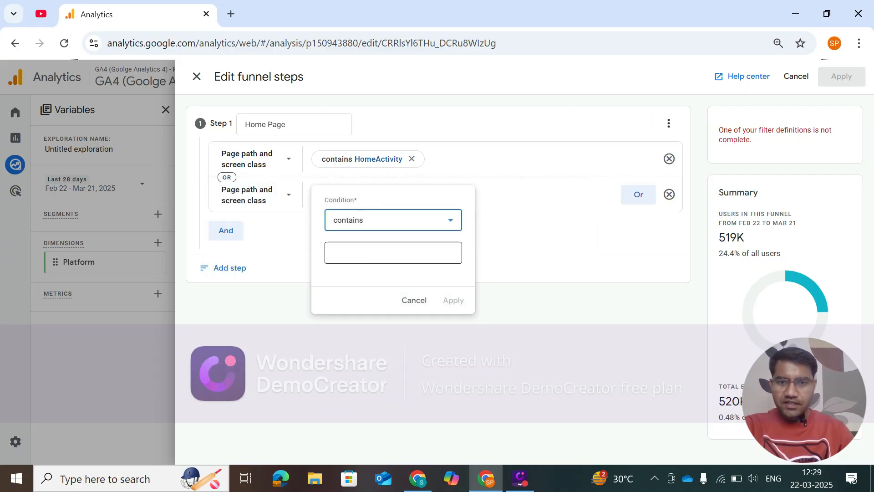
key("Tab")
type("/")
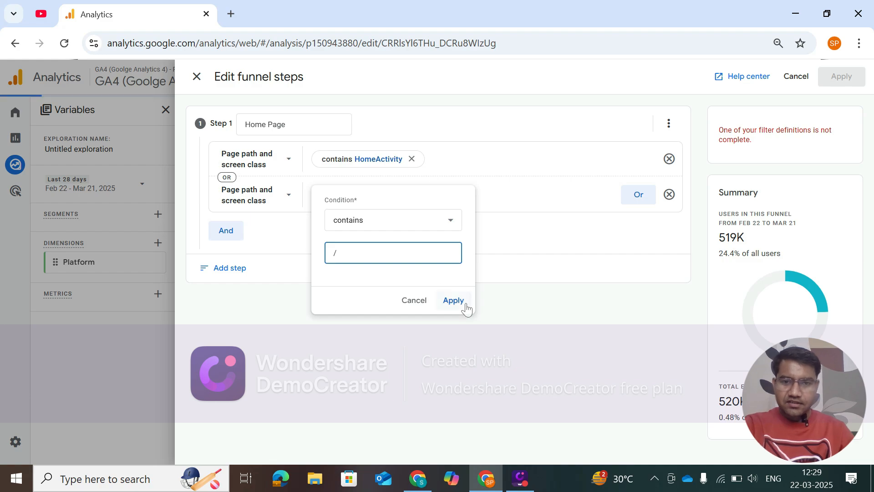
left_click(452, 304)
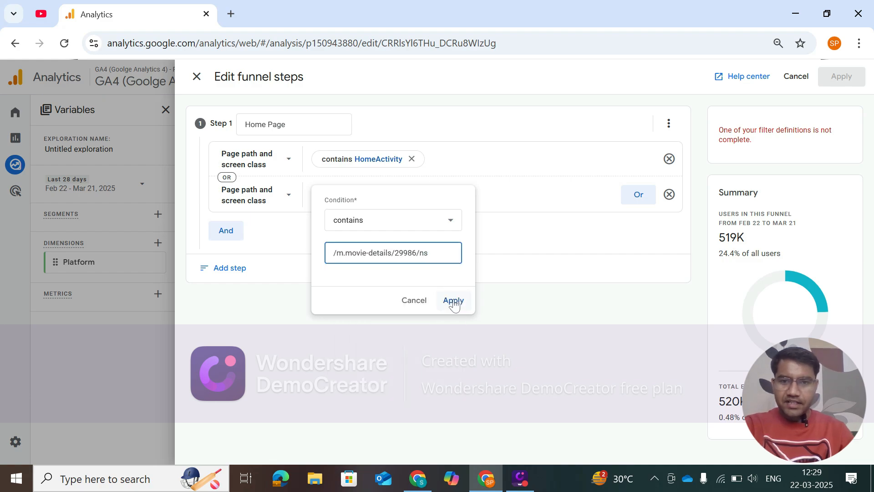
left_click(424, 255)
key("BackSpace")
key("BackSpace")
key("BackSpace")
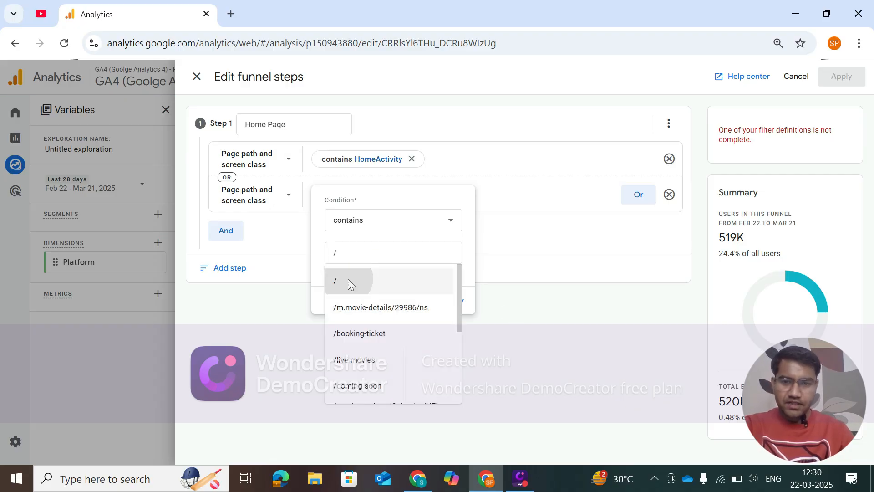
left_click(347, 280)
left_click(450, 300)
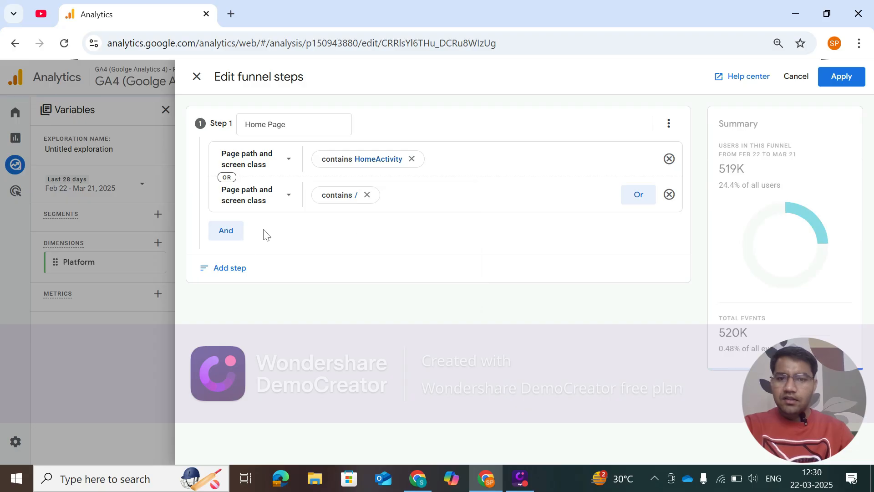
Add a third OR condition to the Home Page step using the view_item_list event.
left_click(637, 195)
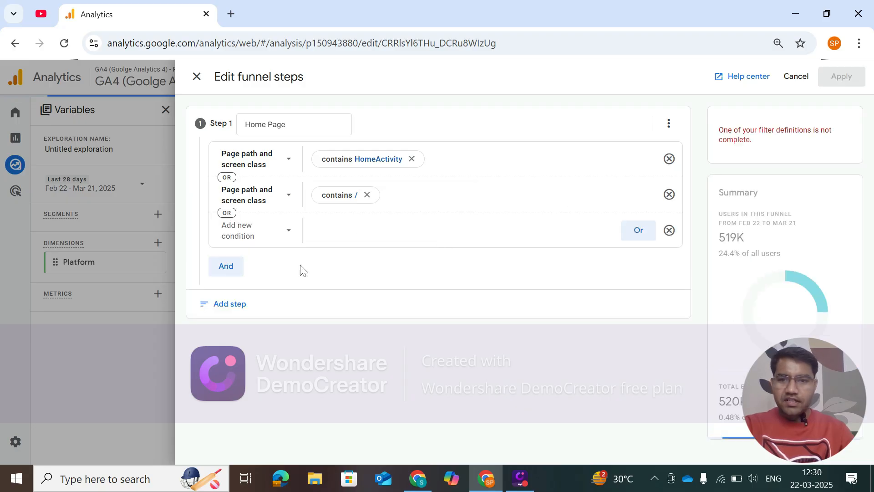
left_click(287, 231)
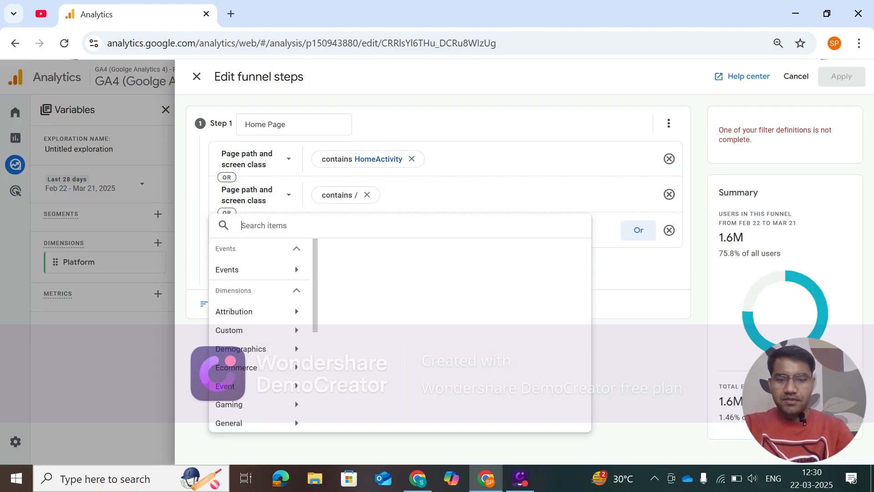
type("view")
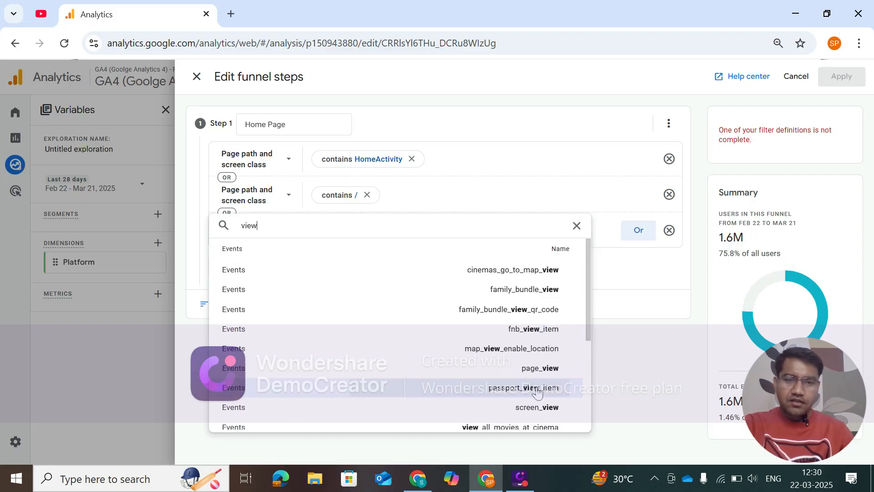
scroll(532, 371, "down", 3)
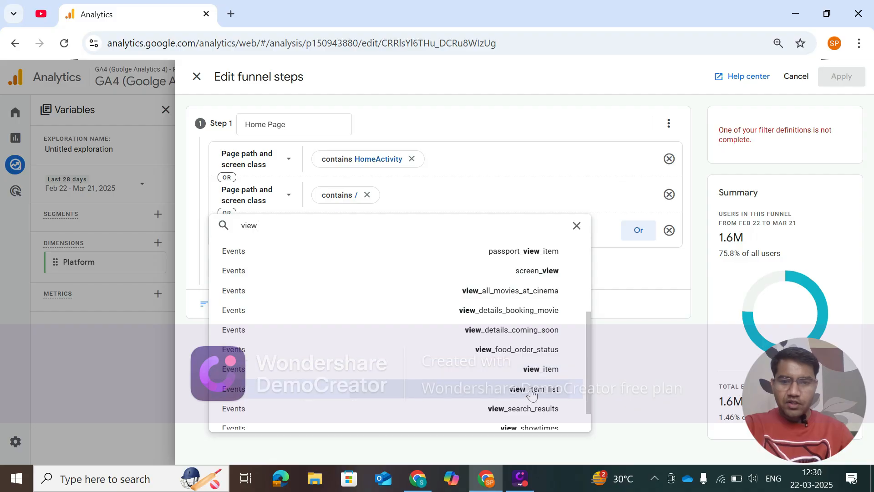
left_click(532, 390)
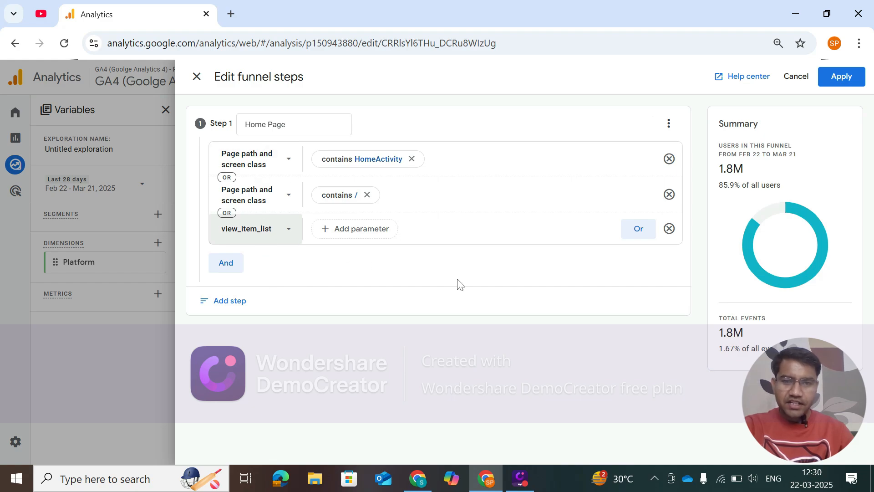
Add a second funnel step and name it "View Items".
left_click(230, 301)
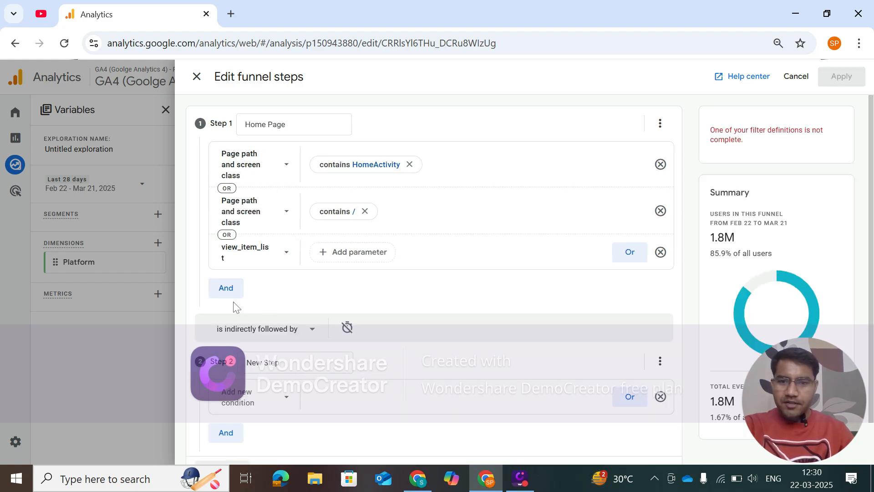
key("ctrl+a")
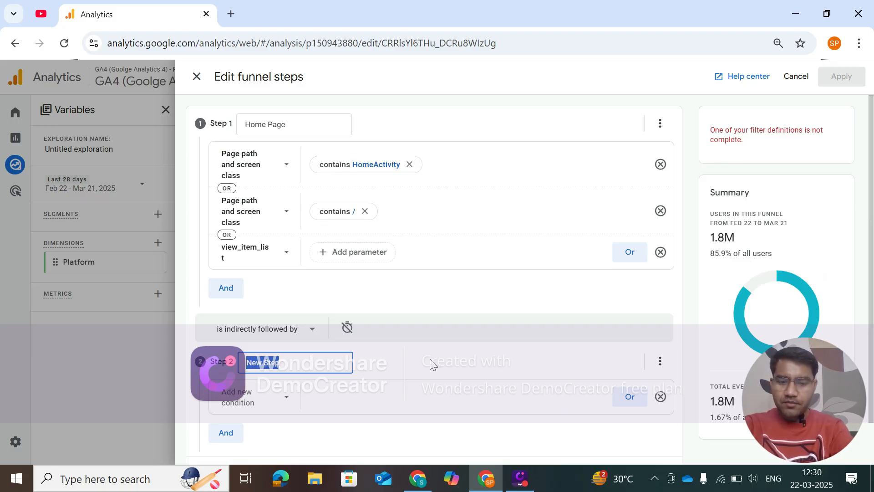
type("Vi")
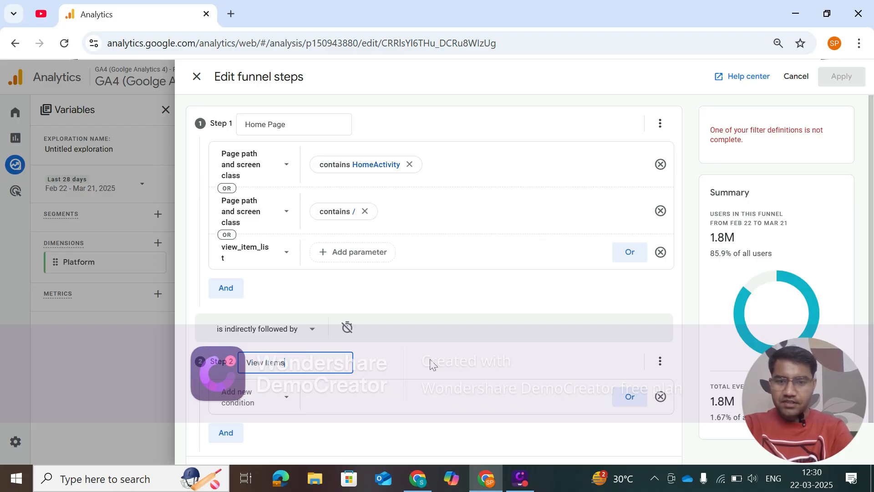
Set the condition of the View Items step to the view_item event.
left_click(280, 399)
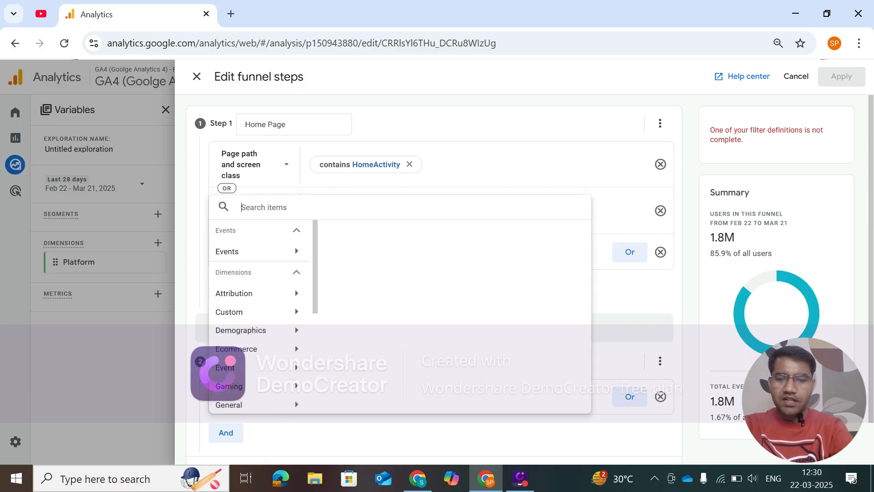
type("view")
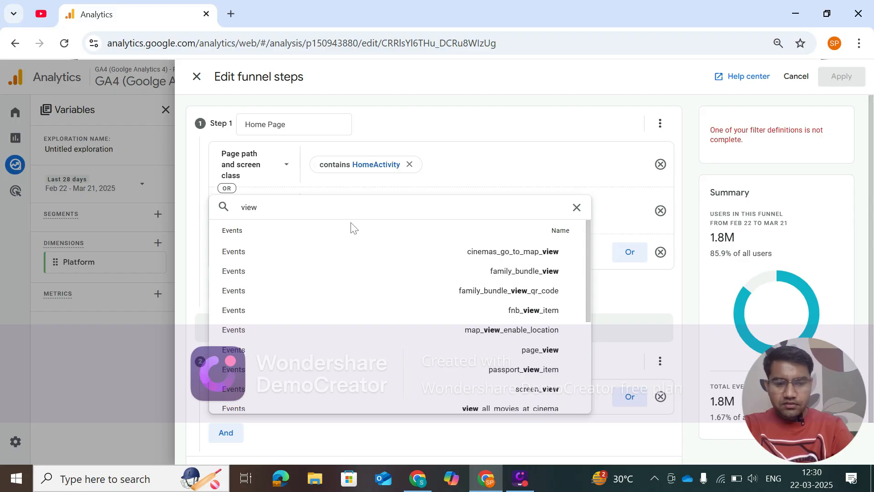
type("_item")
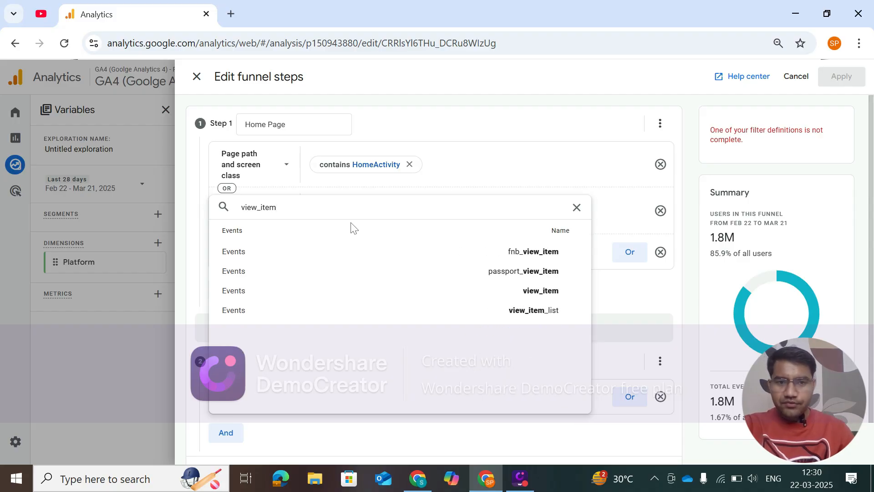
left_click(537, 290)
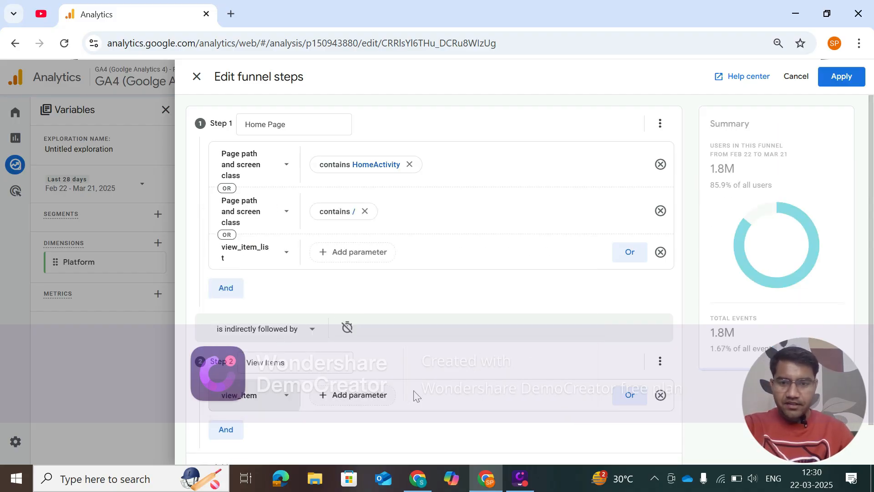
Add an OR condition with the book_now event to the View Items step.
scroll(402, 400, "down", 1)
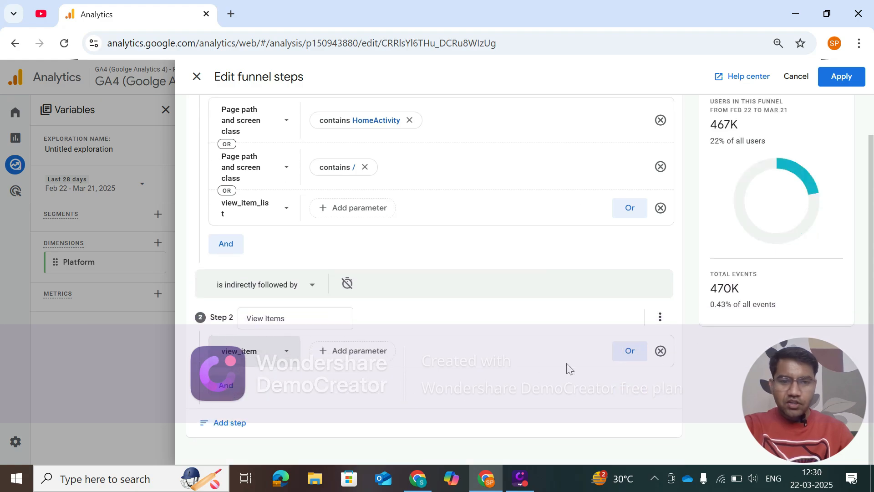
left_click(630, 350)
left_click(285, 386)
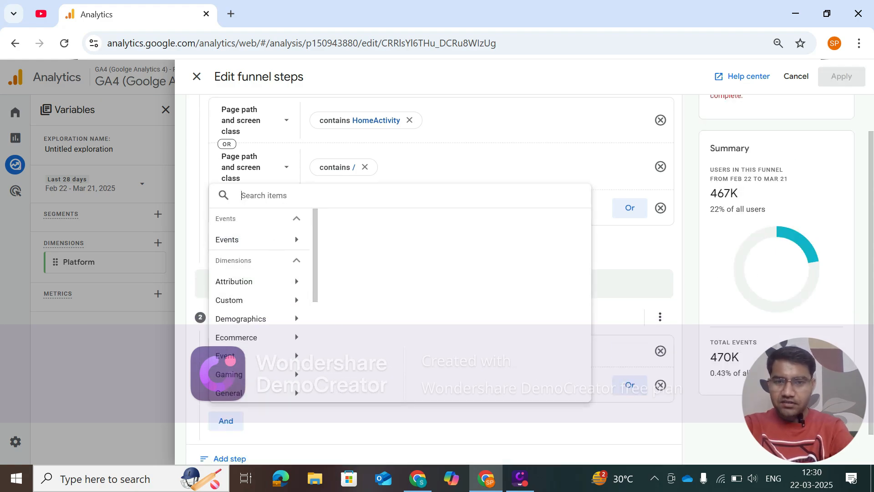
type("book")
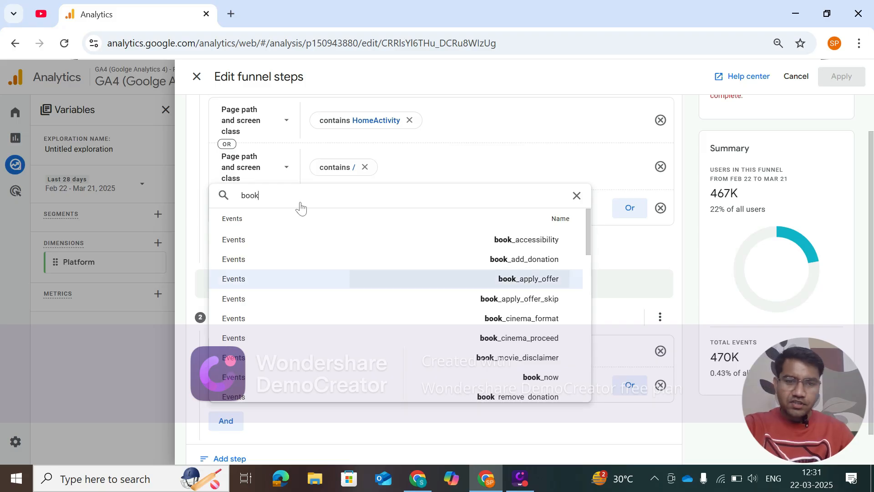
left_click(537, 378)
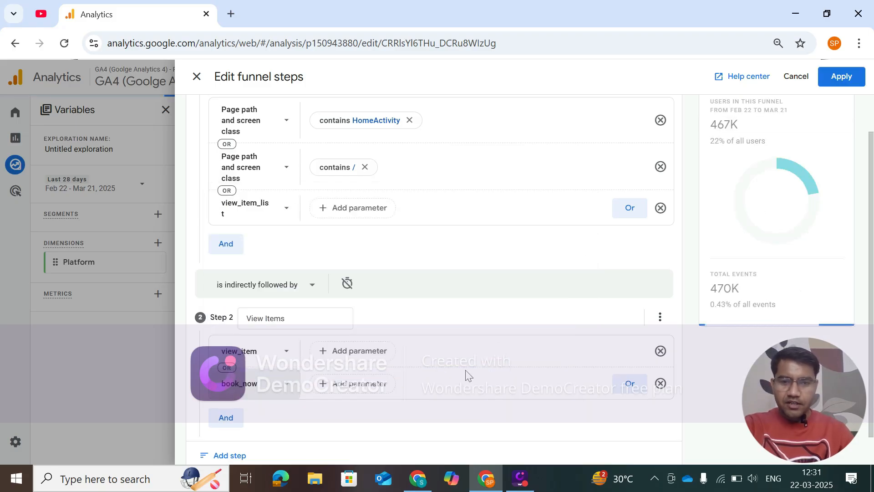
Add a third funnel step and name it "Add To Cart".
scroll(468, 378, "down", 1)
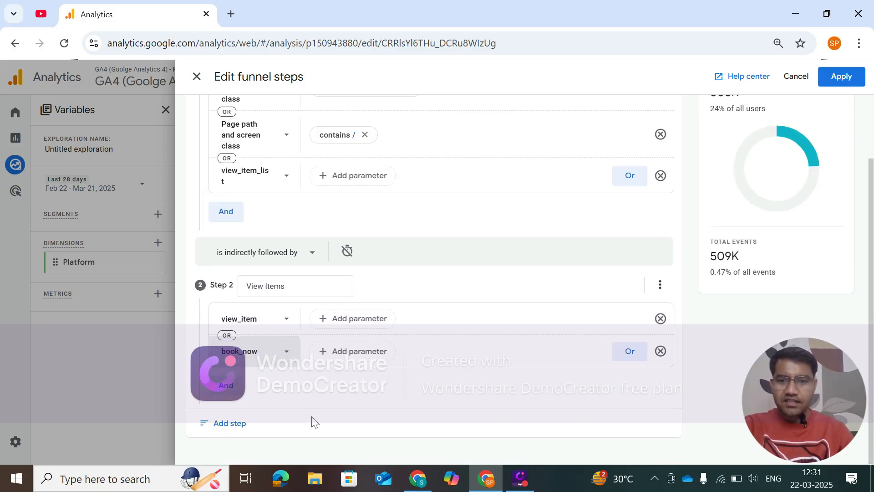
left_click(229, 423)
scroll(370, 397, "down", 1)
scroll(369, 404, "down", 2)
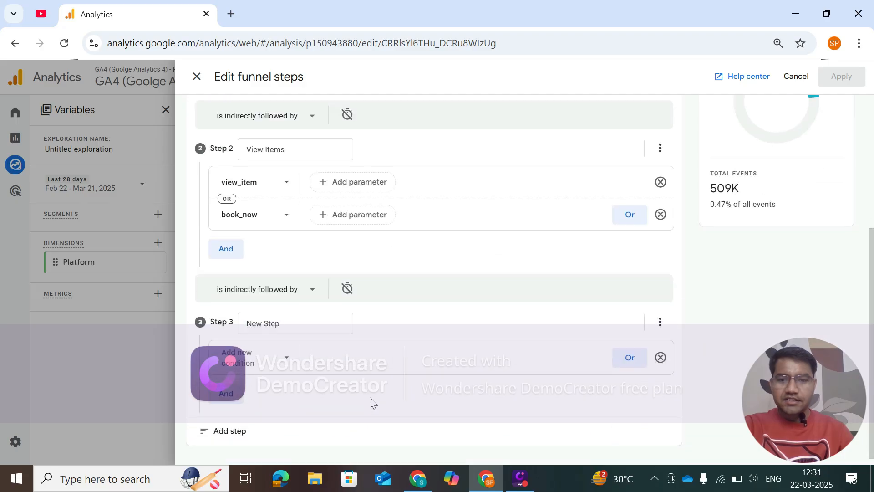
triple_click(291, 325)
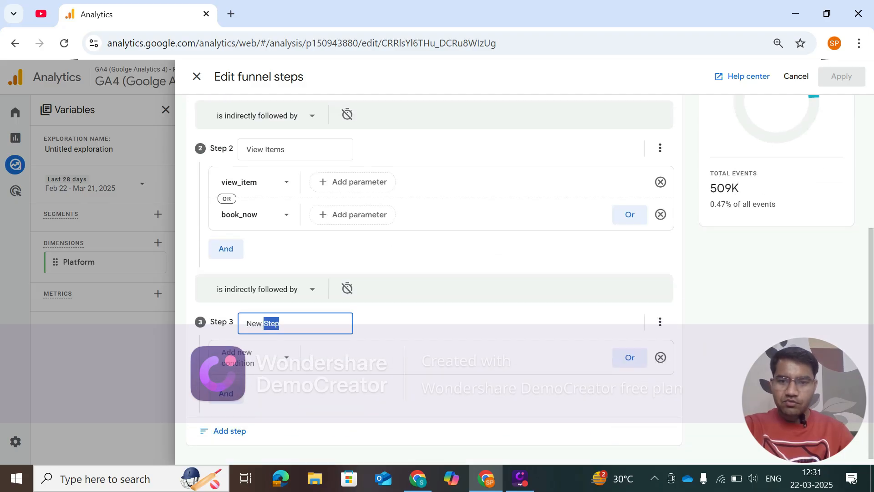
type("Add to Cart")
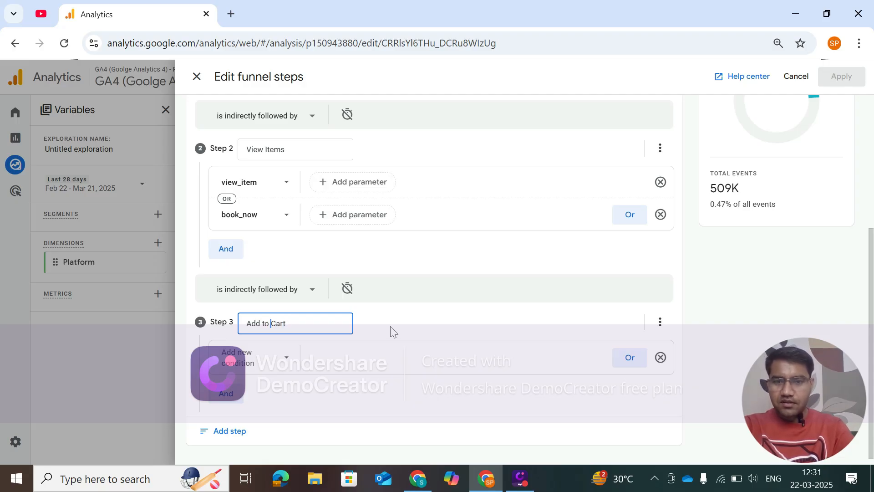
type("T")
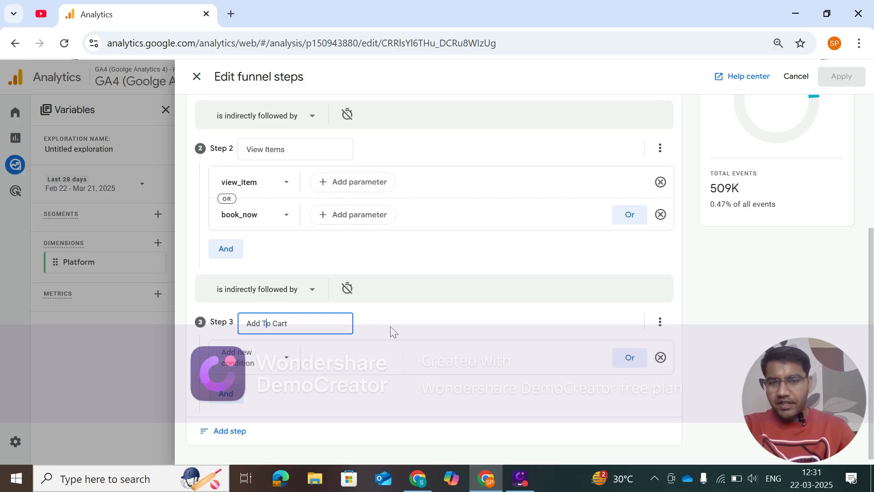
Set the condition of the Add To Cart step to the add_to_cart event.
left_click(249, 357)
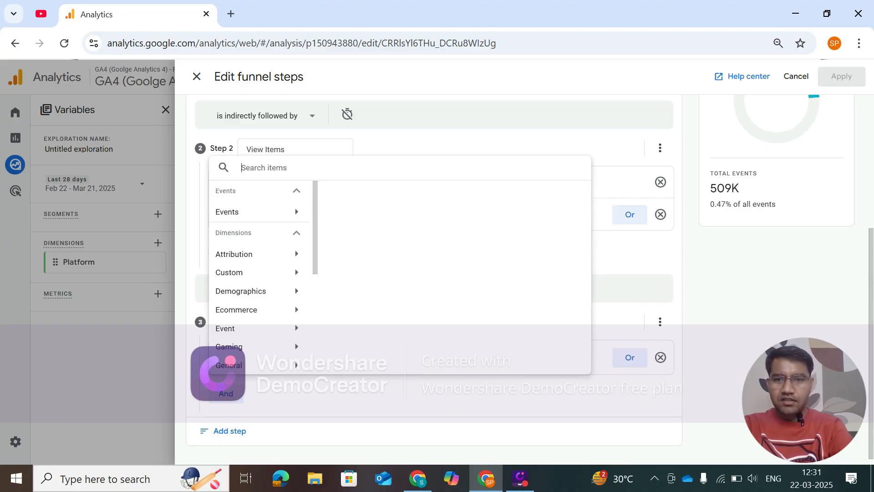
type("add_toi")
key("BackSpace")
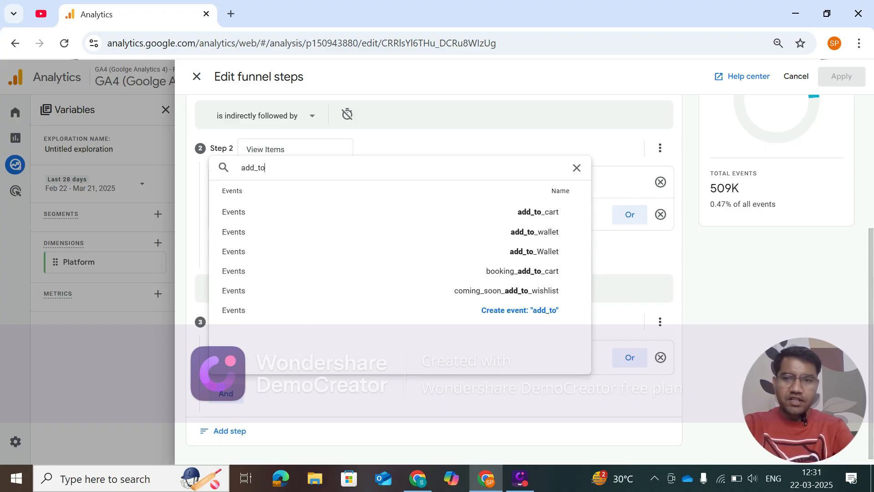
key("BackSpace")
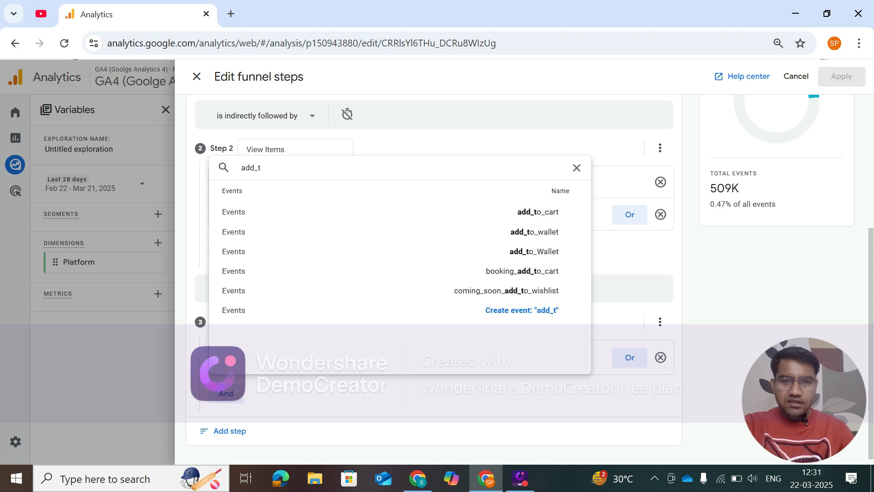
left_click(530, 213)
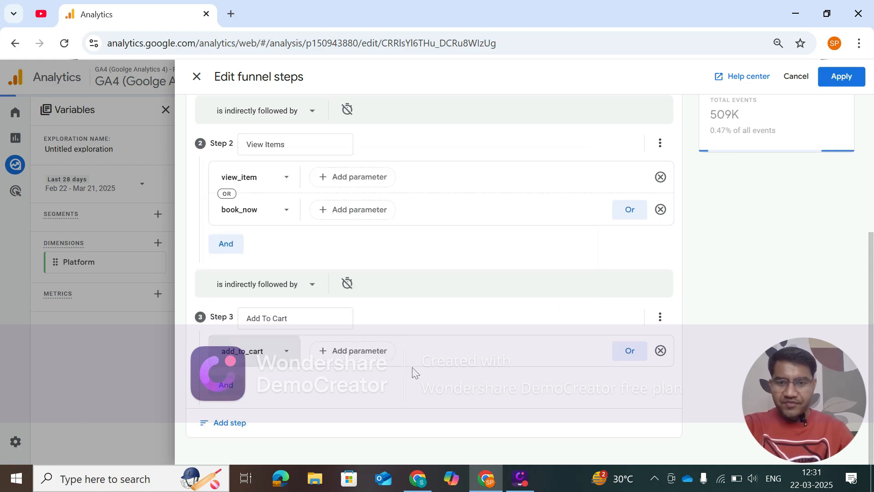
Add a fourth funnel step named "Summery Page" and open the list of available items for its condition.
left_click(230, 423)
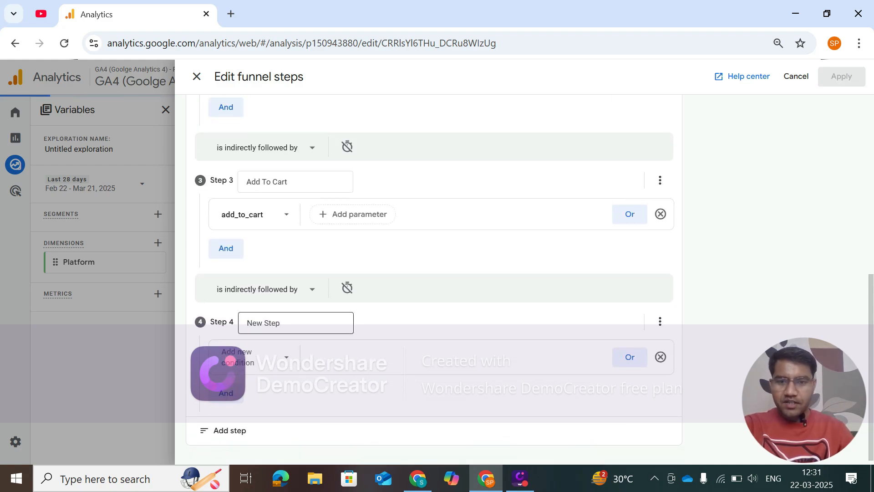
double_click(291, 323)
double_click(291, 323)
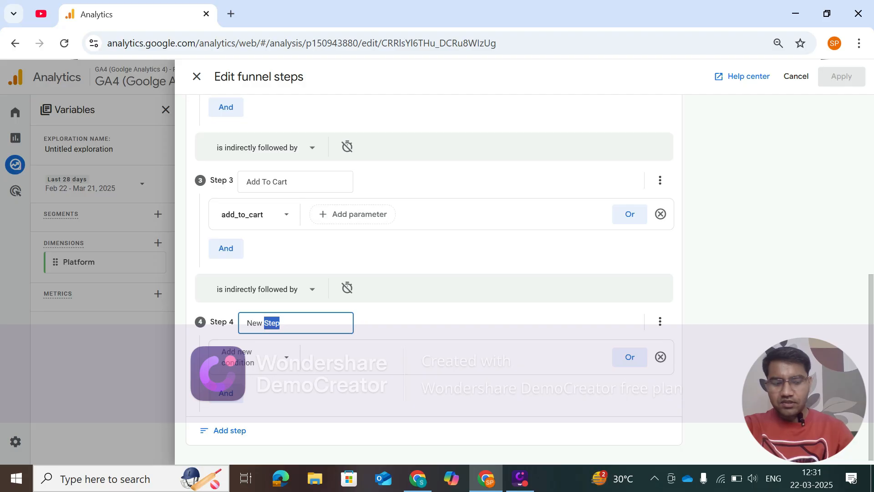
triple_click(291, 322)
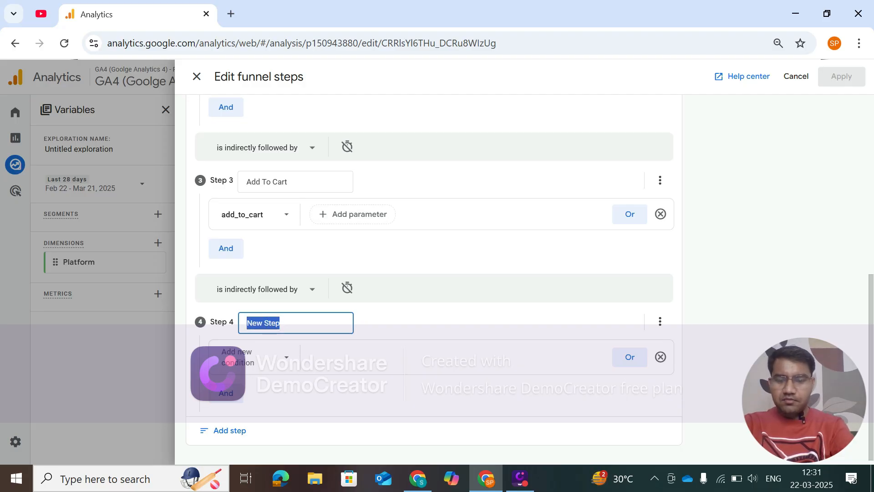
type("S")
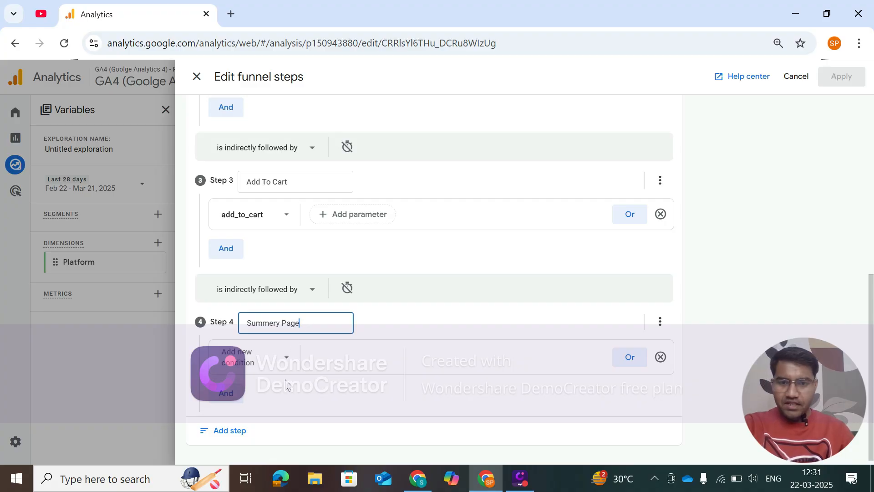
type("ummery Page")
left_click(277, 364)
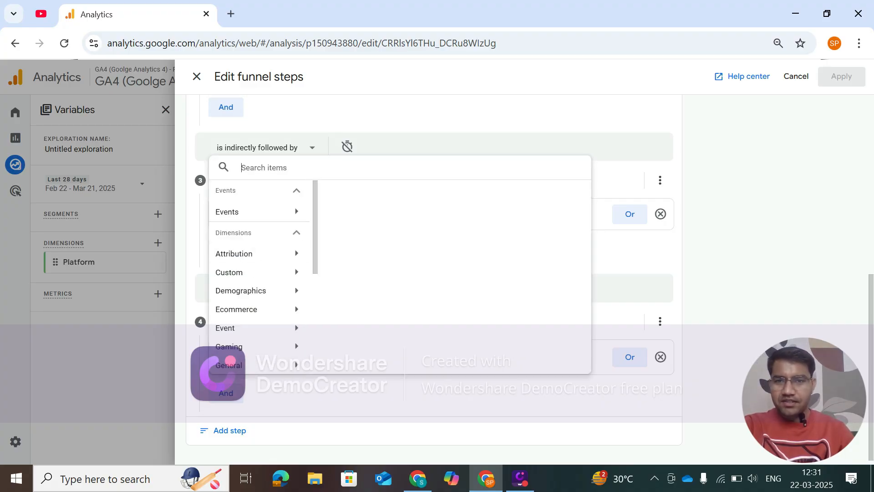
Set the condition of the Summery Page step to the begin_checkout event.
type("beign")
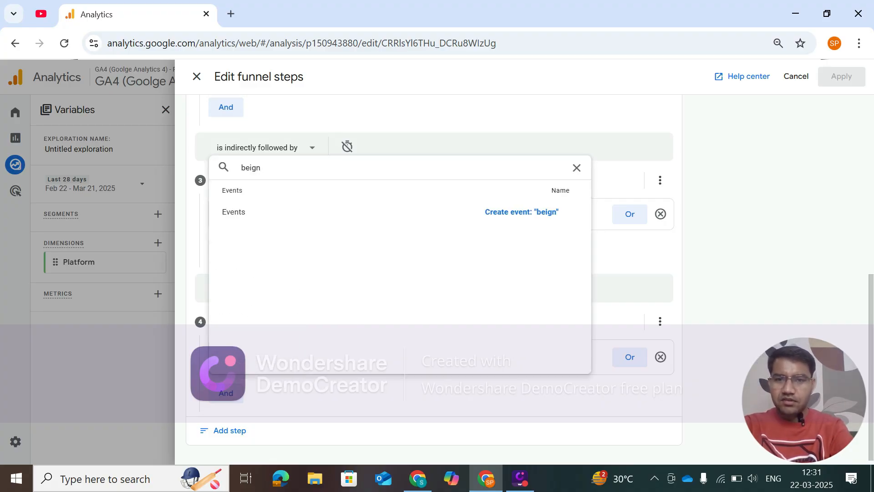
key("BackSpace")
key("BackSpace")
key("BackSpace")
type("gin")
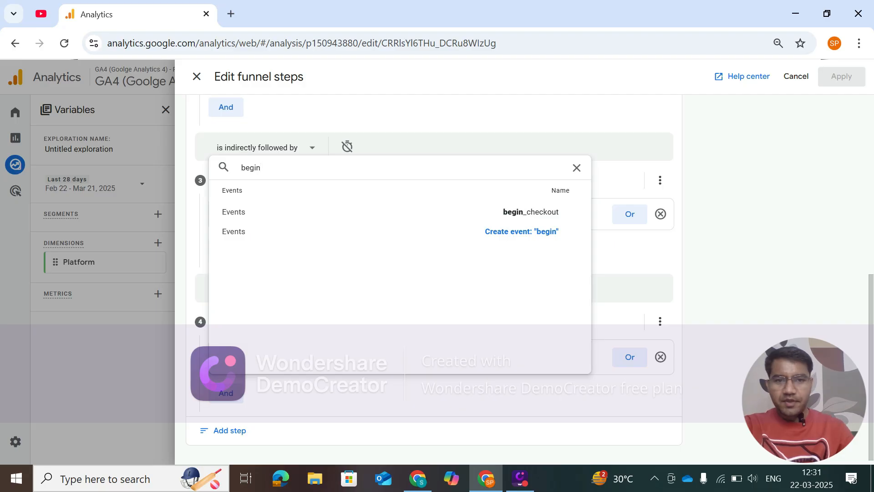
left_click(528, 213)
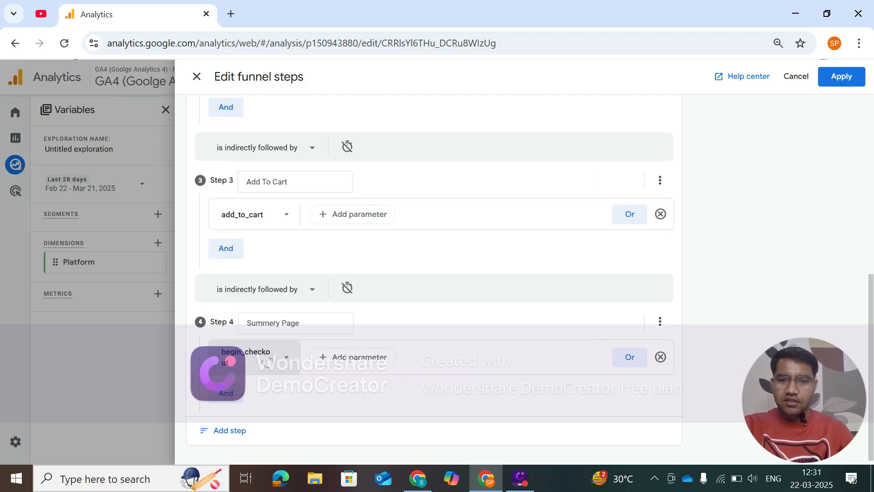
Add a fifth funnel step named "Payment Page" with the add_payment_info event as its condition.
left_click(233, 424)
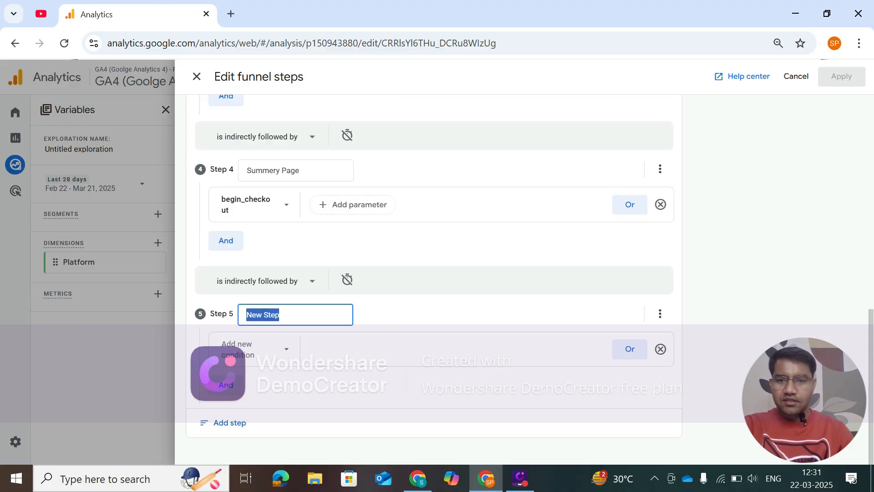
type("Payment Page")
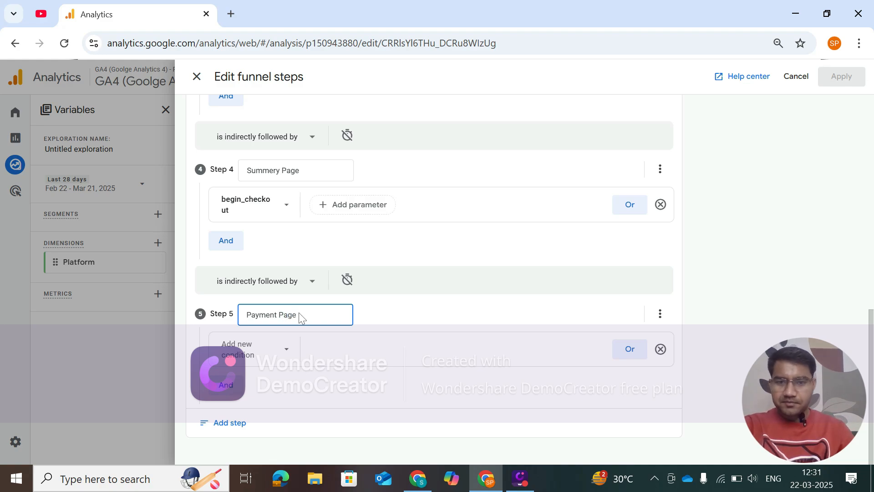
left_click(255, 349)
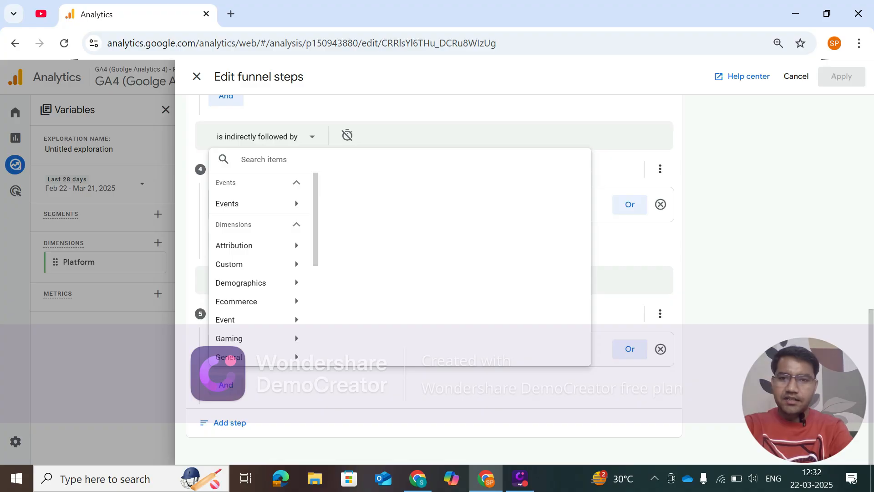
type("add")
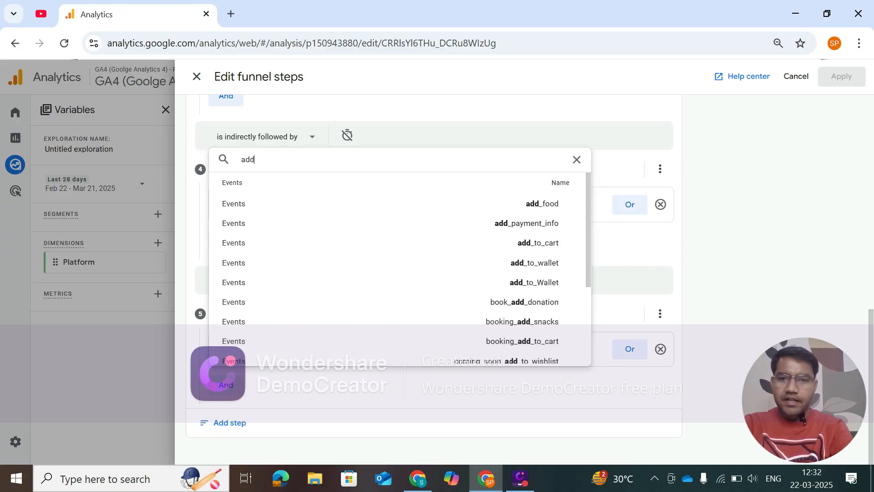
type("_pay")
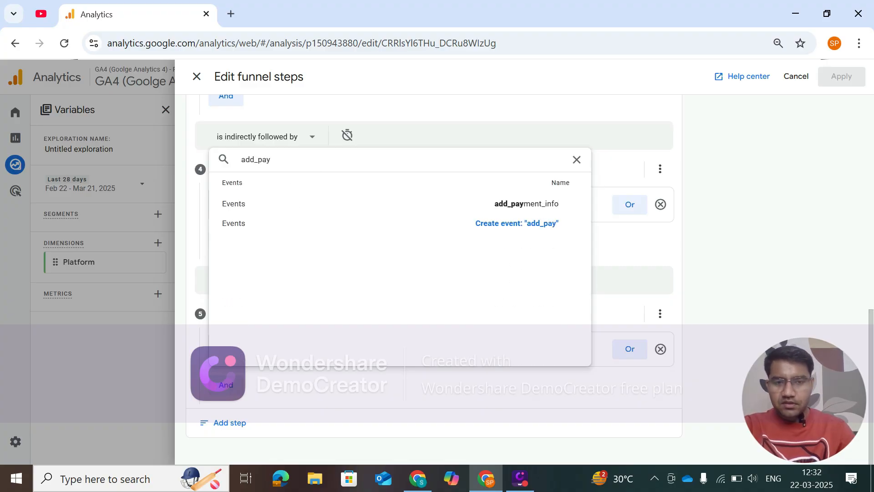
left_click(531, 205)
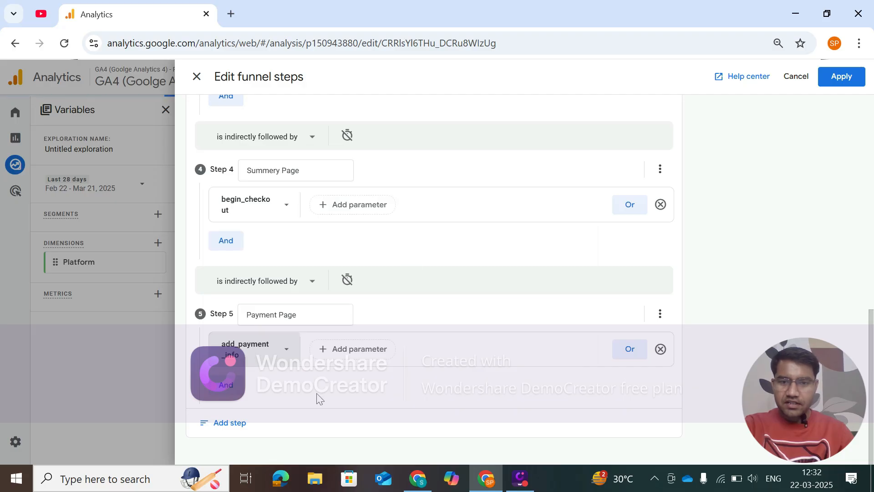
Add a sixth funnel step named "Purchase" with the purchase event as its condition.
left_click(228, 423)
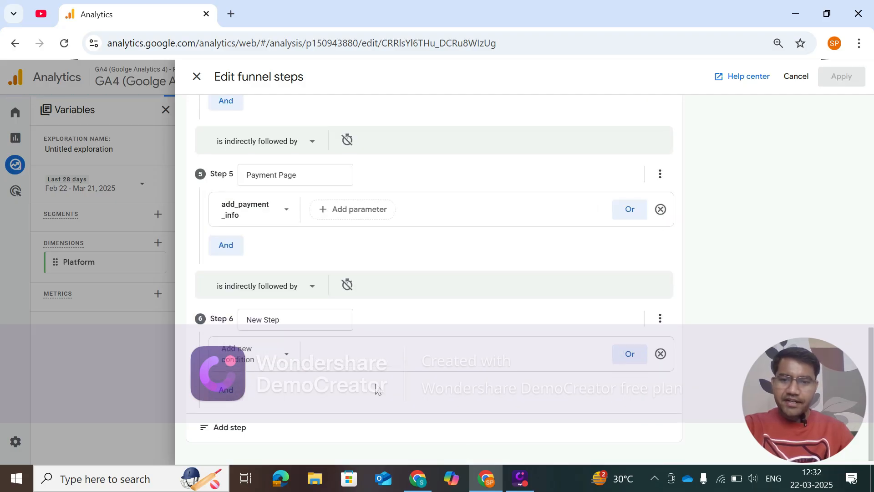
left_click(287, 314)
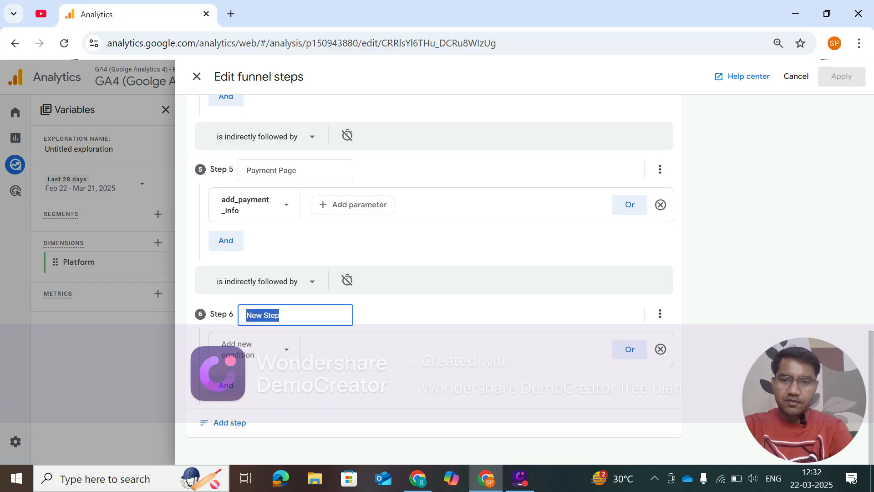
type("Purchase")
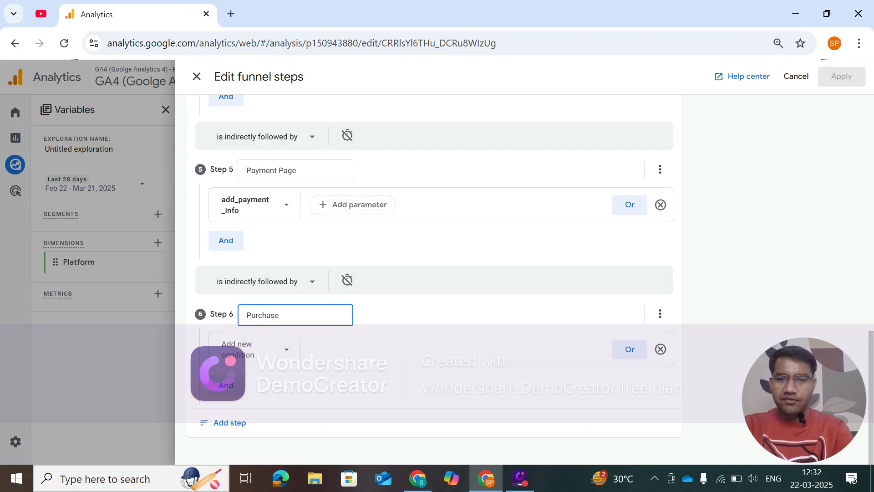
left_click(275, 337)
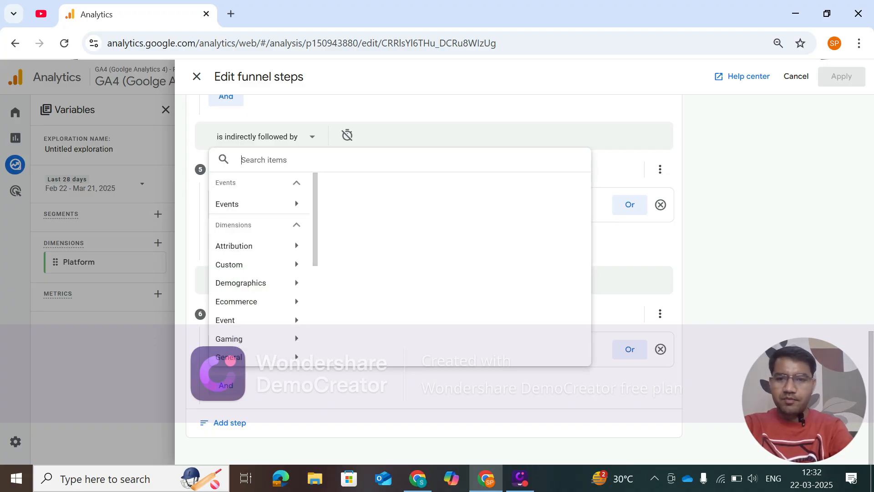
type("purchase")
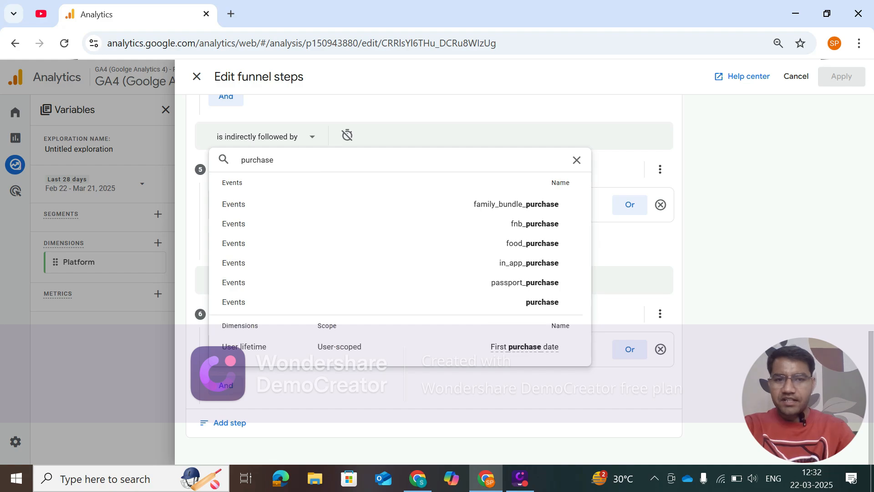
left_click(542, 302)
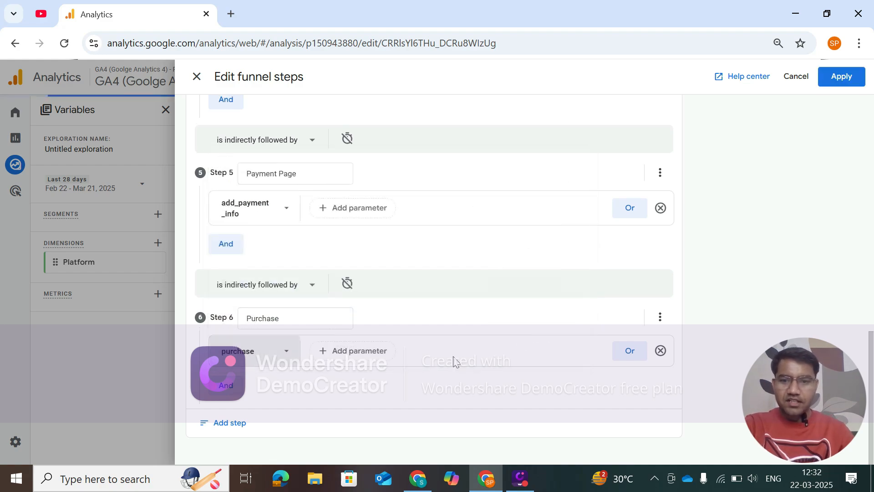
Review the names and conditions of all six funnel steps from Home Page to Purchase and apply them to the exploration.
scroll(414, 355, "up", 15)
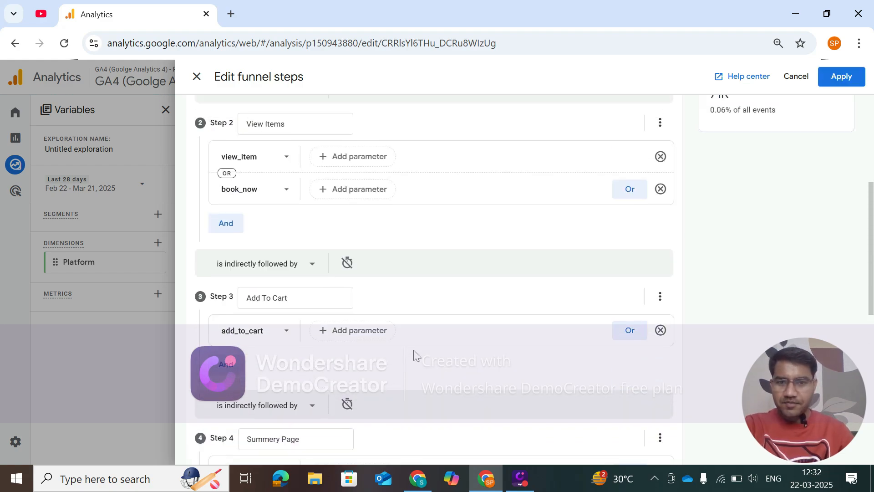
scroll(381, 235, "up", 1)
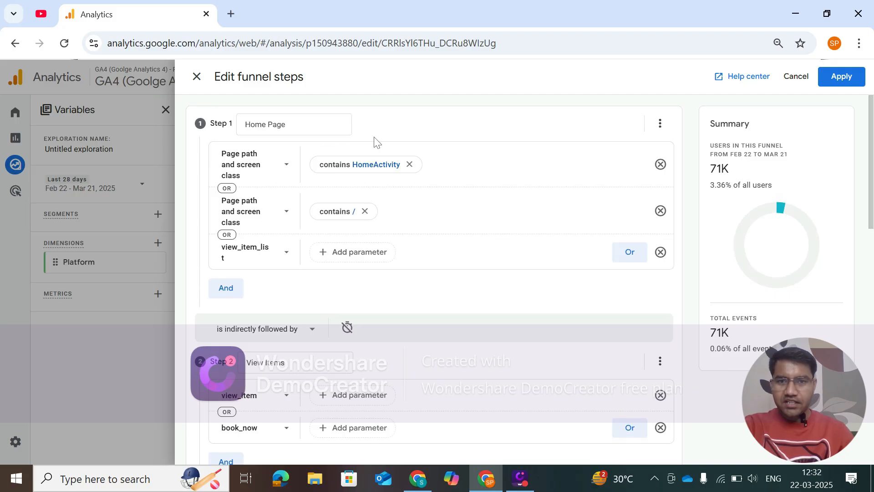
scroll(387, 278, "down", 5)
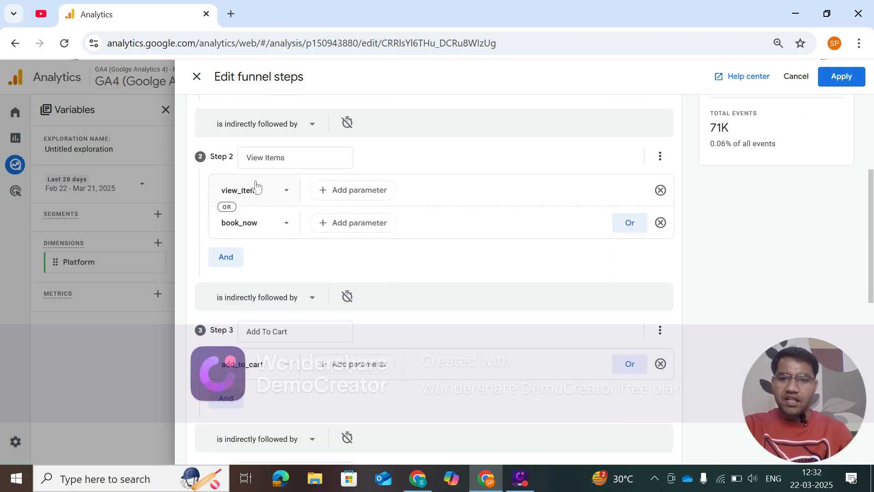
scroll(392, 271, "down", 3)
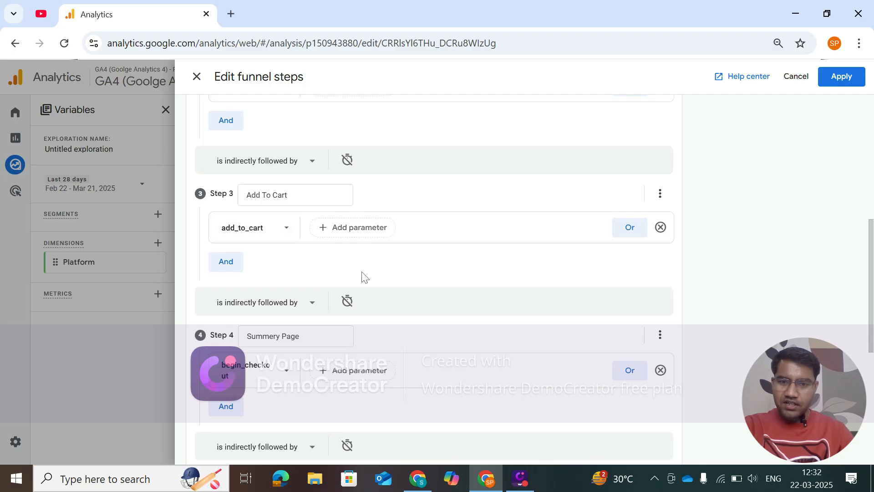
scroll(378, 280, "down", 5)
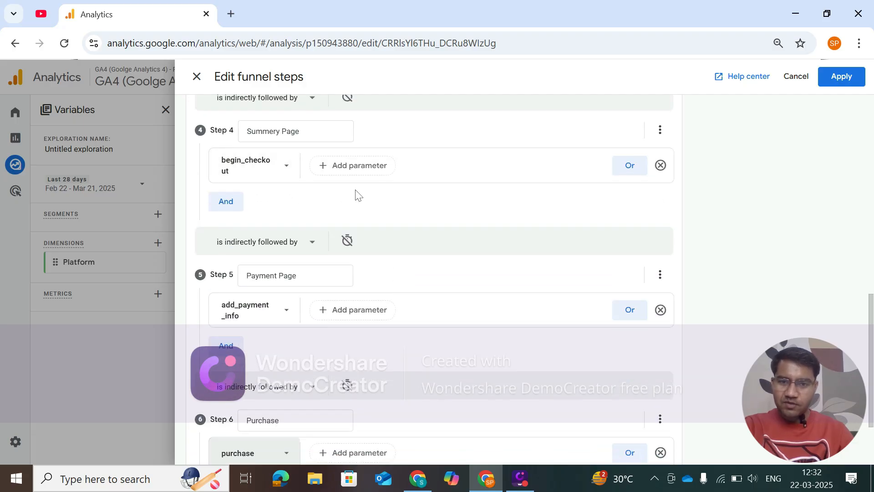
scroll(356, 195, "down", 2)
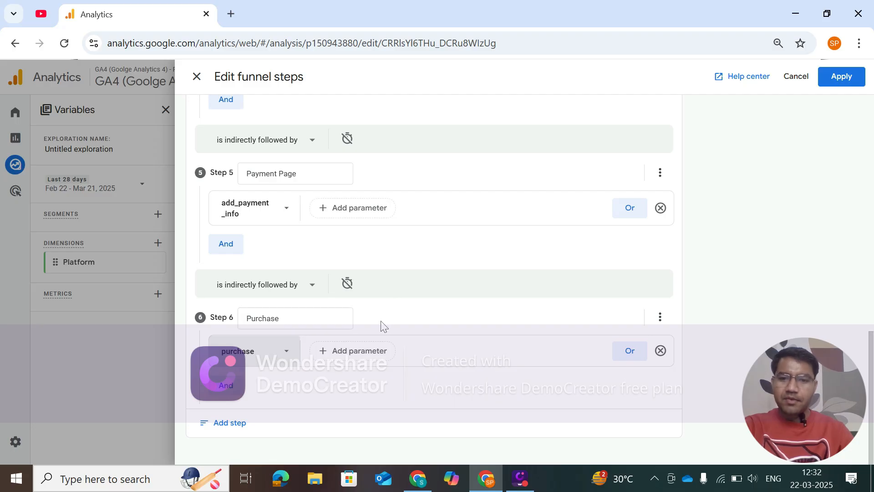
scroll(399, 384, "up", 15)
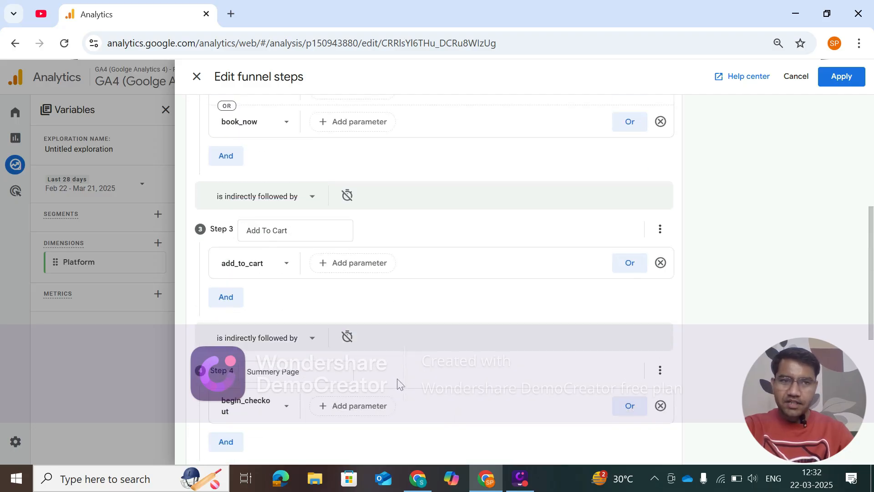
scroll(384, 344, "down", 10)
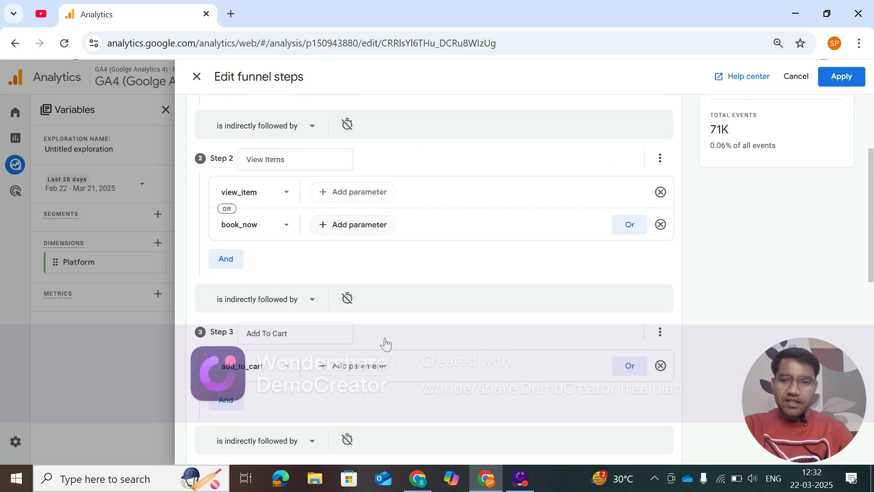
scroll(386, 344, "up", 10)
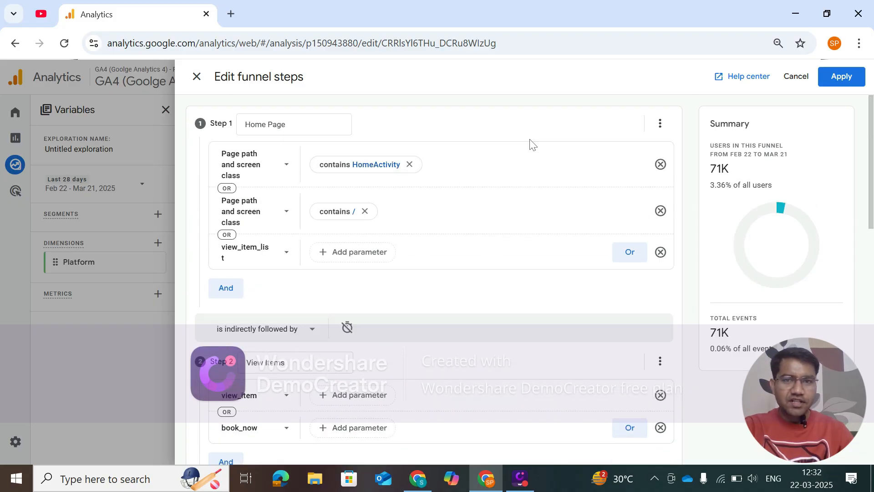
left_click(842, 82)
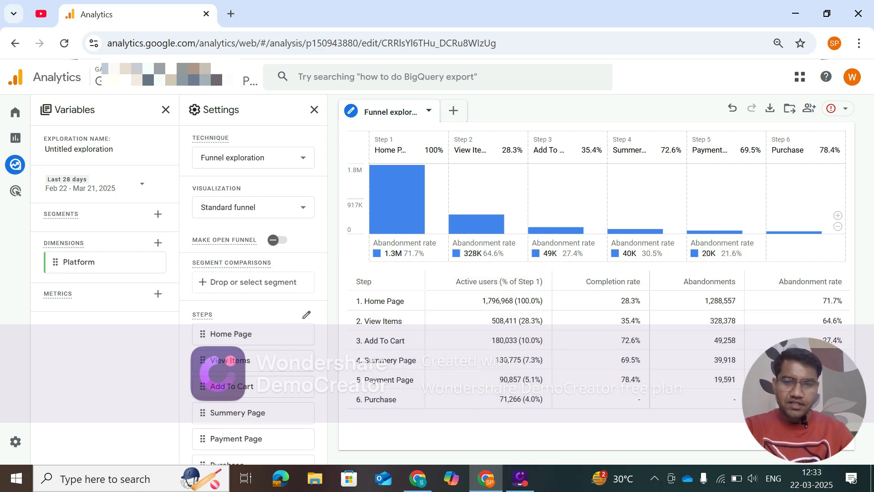
Add and apply a filter to the funnel exploration so that Platform exactly matches Android.
scroll(246, 399, "down", 5)
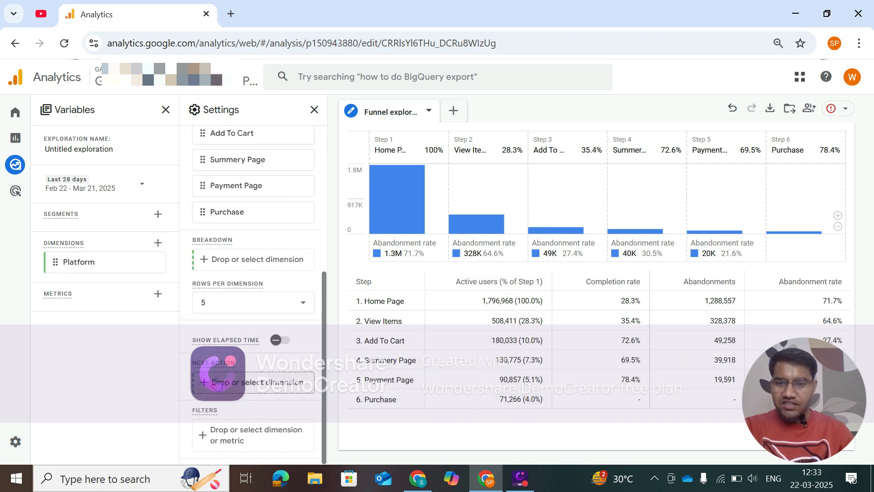
left_click(232, 441)
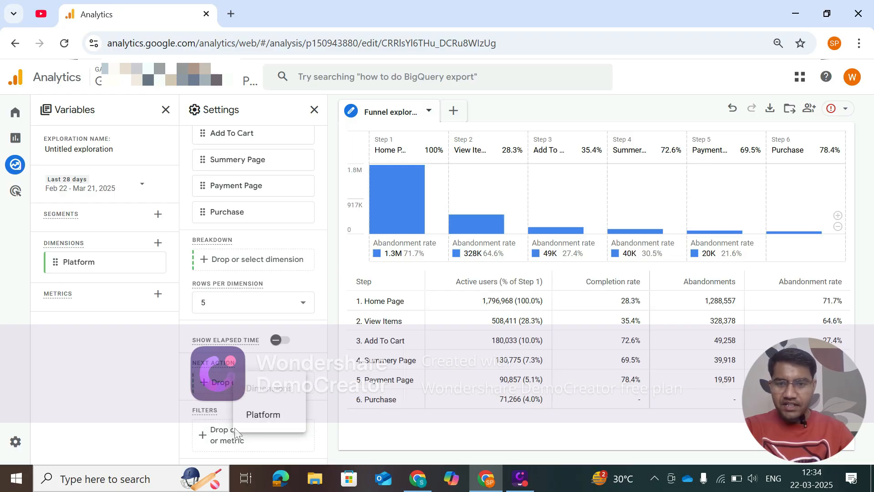
left_click(259, 415)
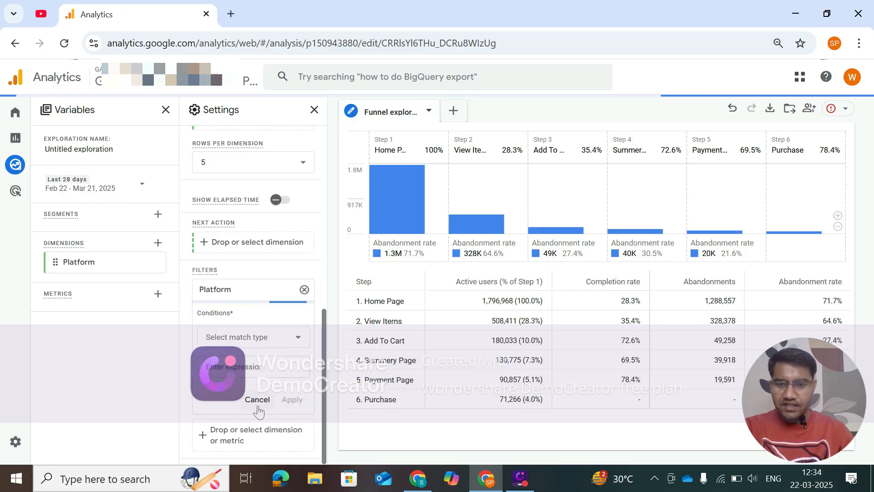
left_click(248, 337)
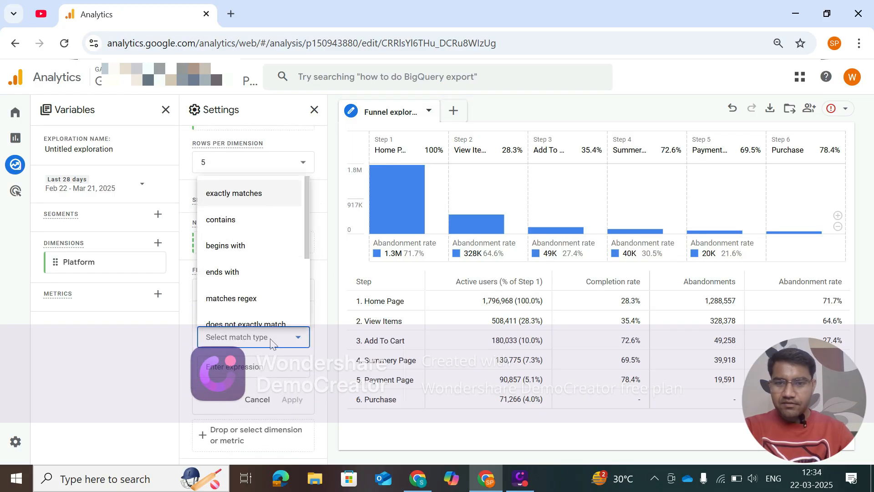
left_click(252, 194)
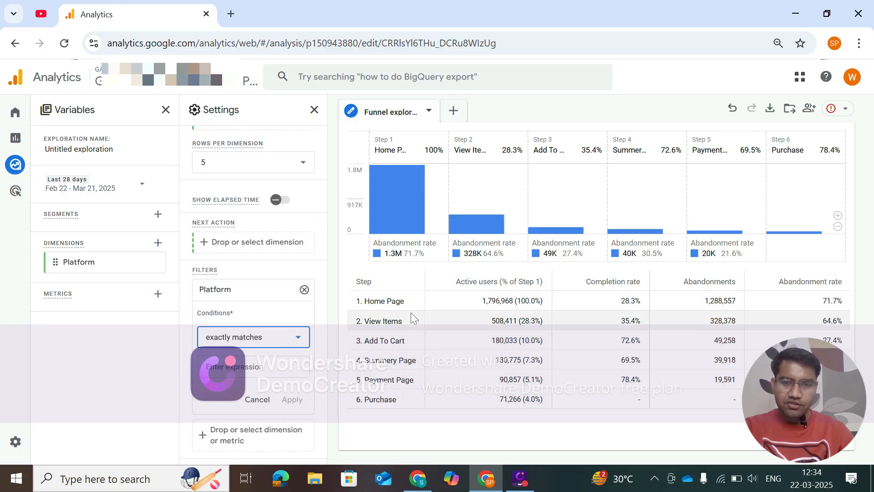
left_click(251, 367)
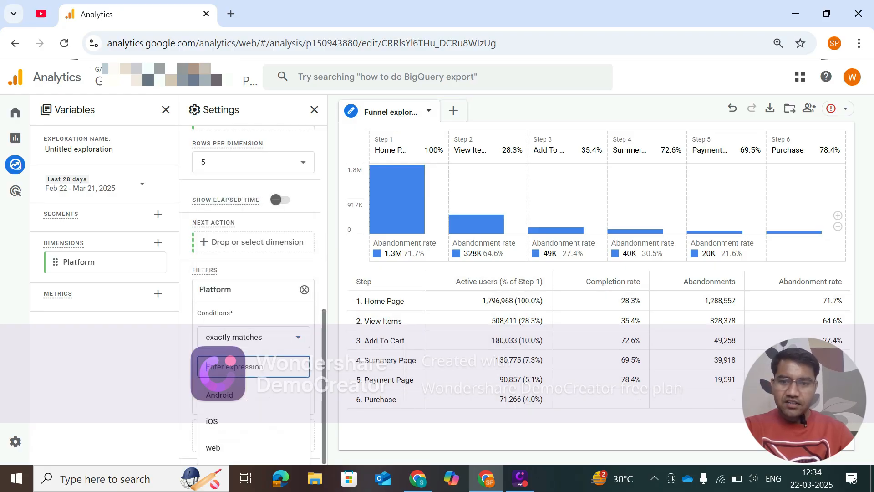
left_click(230, 396)
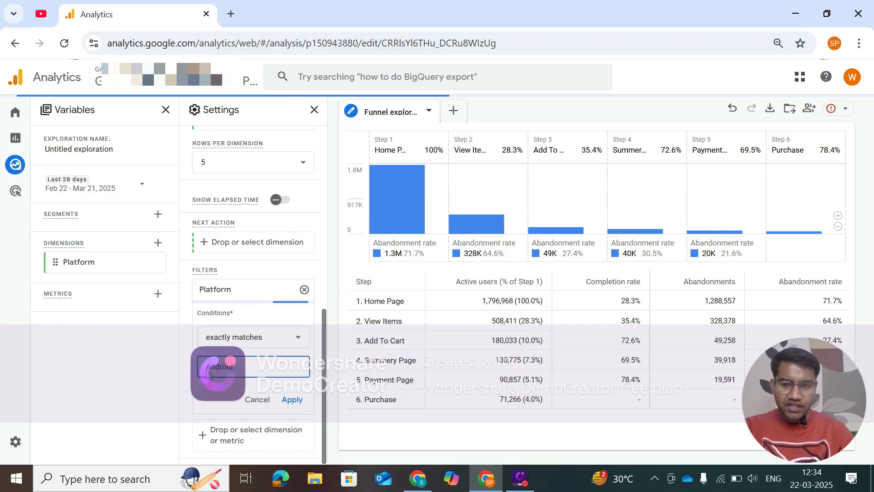
left_click(292, 400)
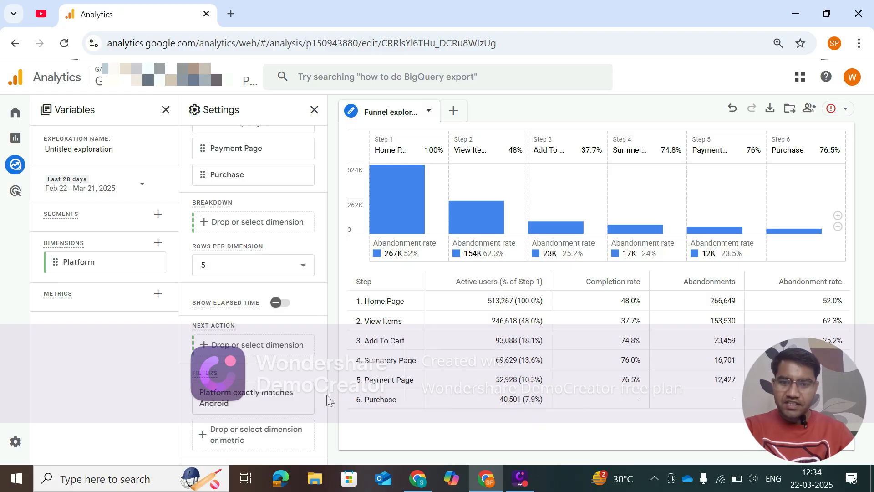
Change the Platform filter's value to iOS, keeping the exactly matches condition, and apply it to the funnel exploration.
left_click(216, 409)
scroll(237, 364, "down", 3)
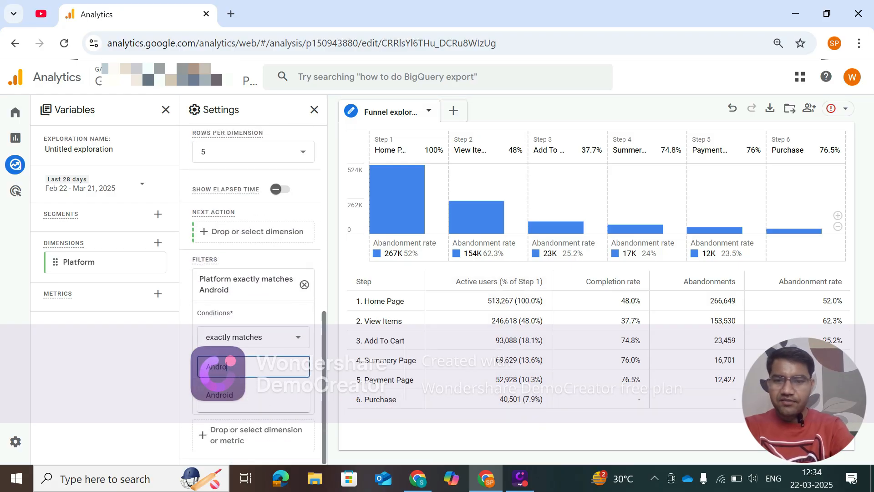
key("BackSpace")
key("BackSpace")
key("BackSpace")
key("BackSpace")
key("BackSpace")
type("ios")
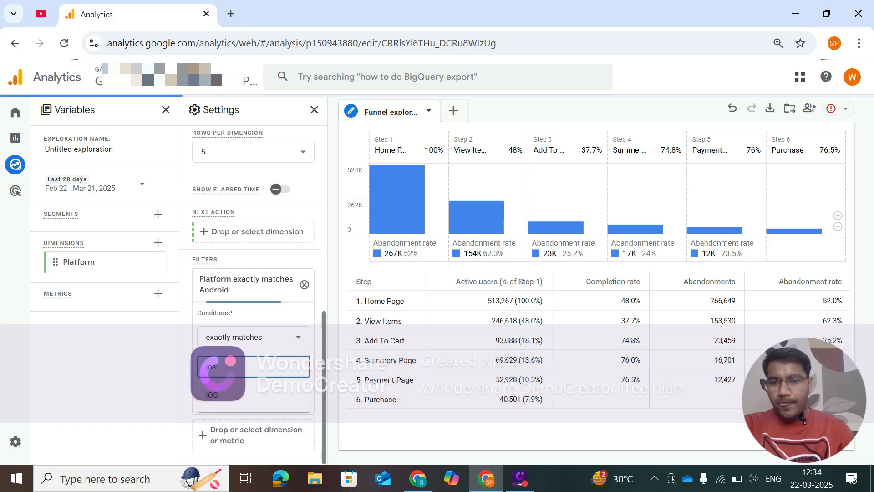
left_click(211, 394)
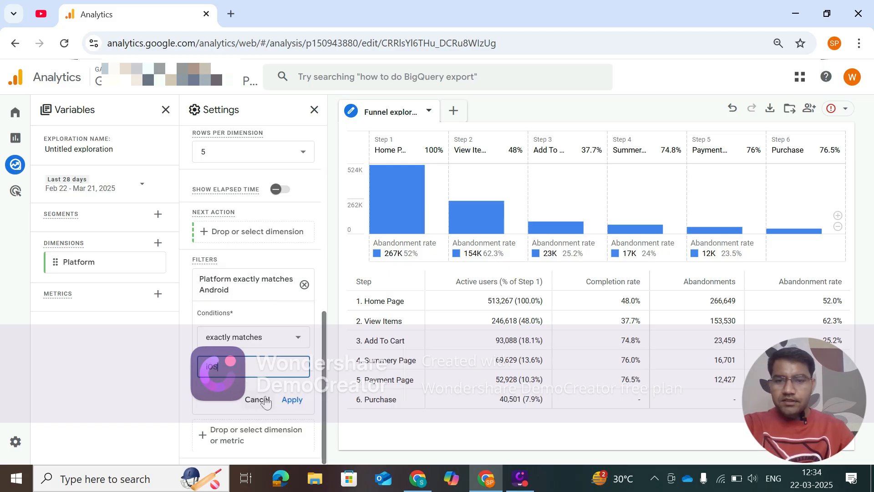
left_click(291, 400)
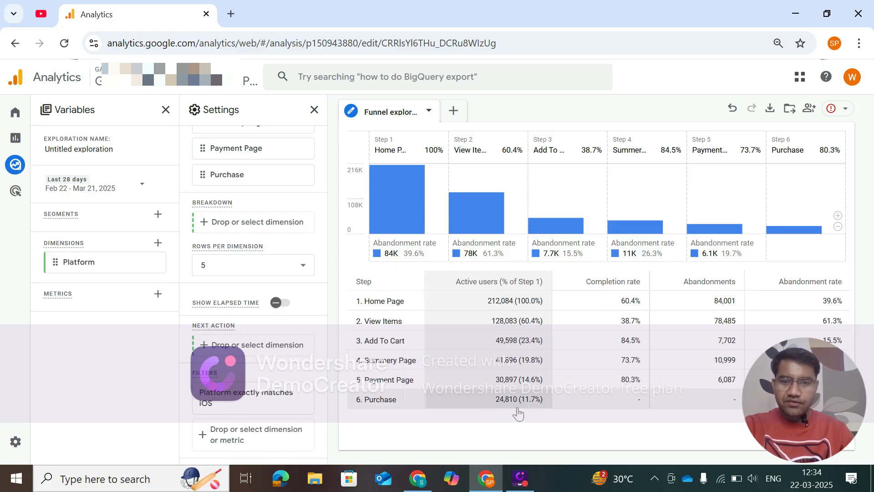
Change the Platform filter so that it exactly matches web and apply it to the funnel exploration.
left_click(239, 396)
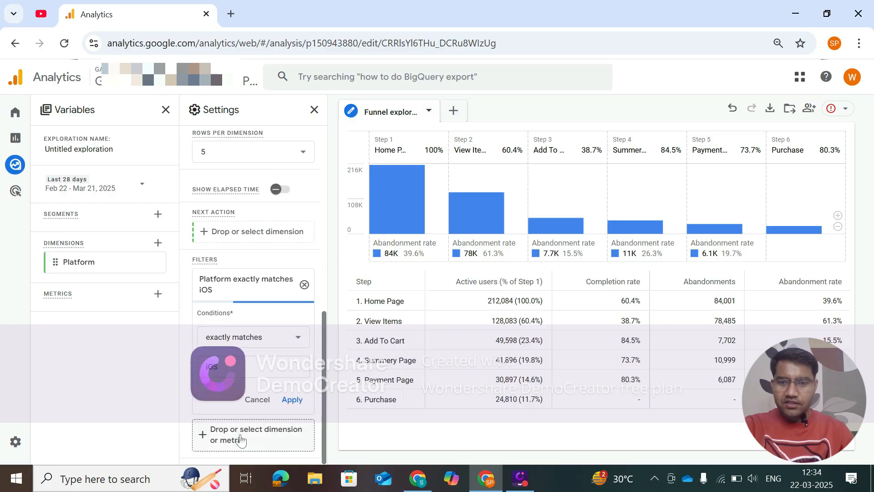
left_click(239, 357)
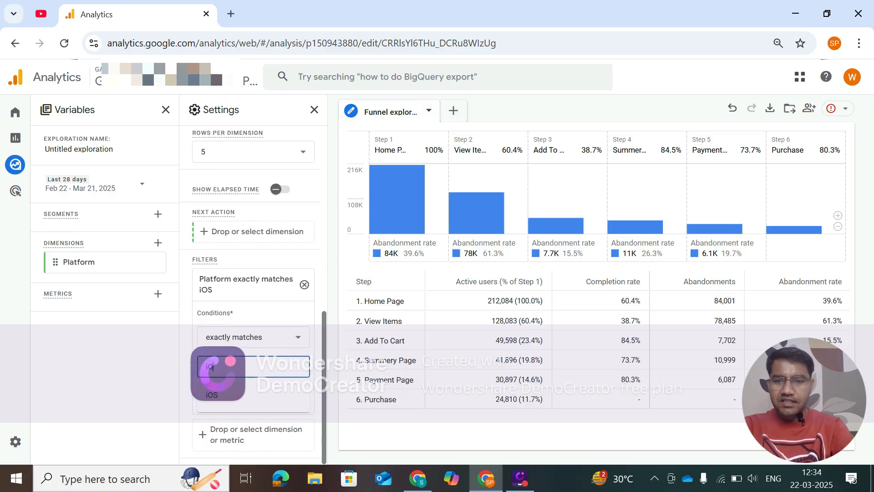
key("BackSpace")
key("BackSpace")
type("wev")
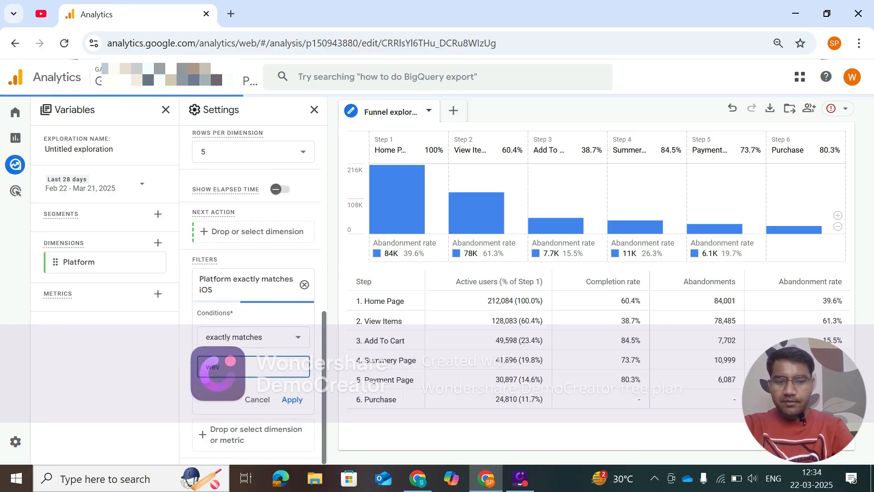
key("BackSpace")
type("b")
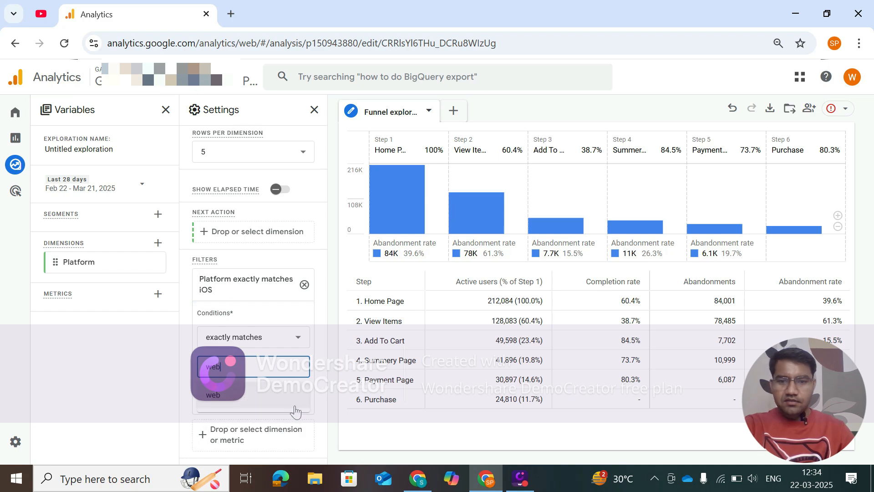
left_click(277, 396)
left_click(290, 397)
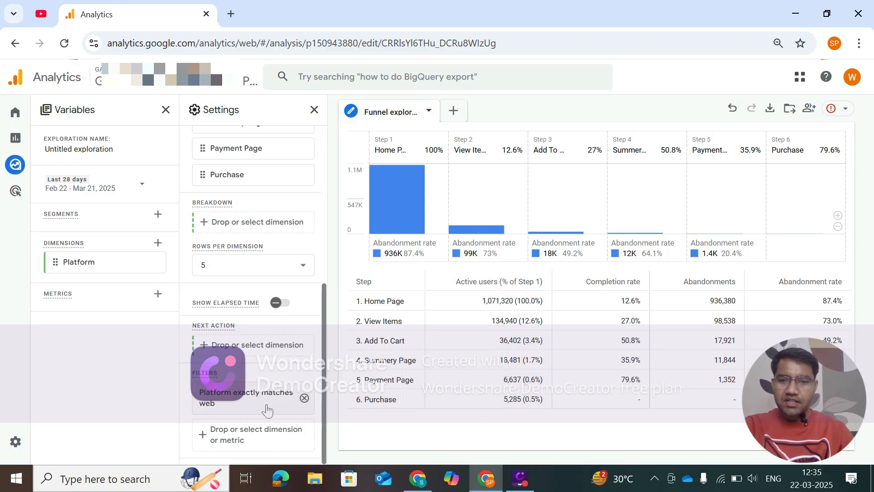
Remove the Platform filter from the funnel exploration and look over its technique, step, breakdown and filter settings.
left_click(304, 398)
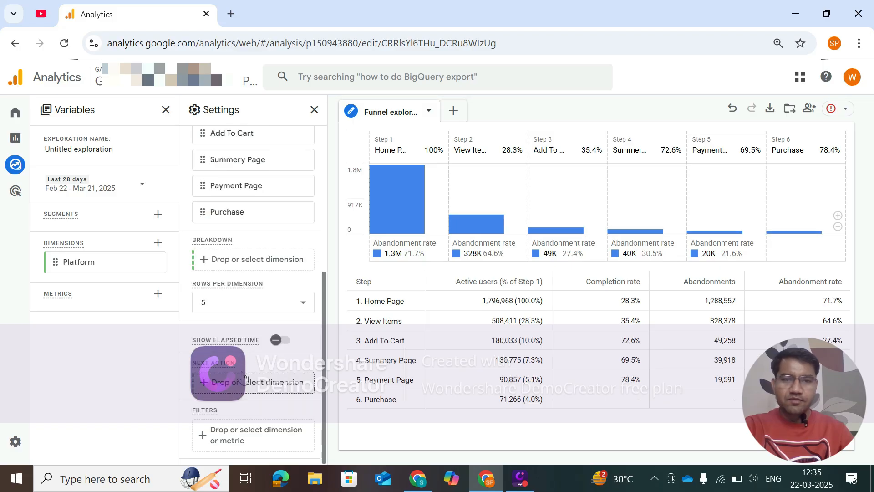
scroll(246, 410, "up", 5)
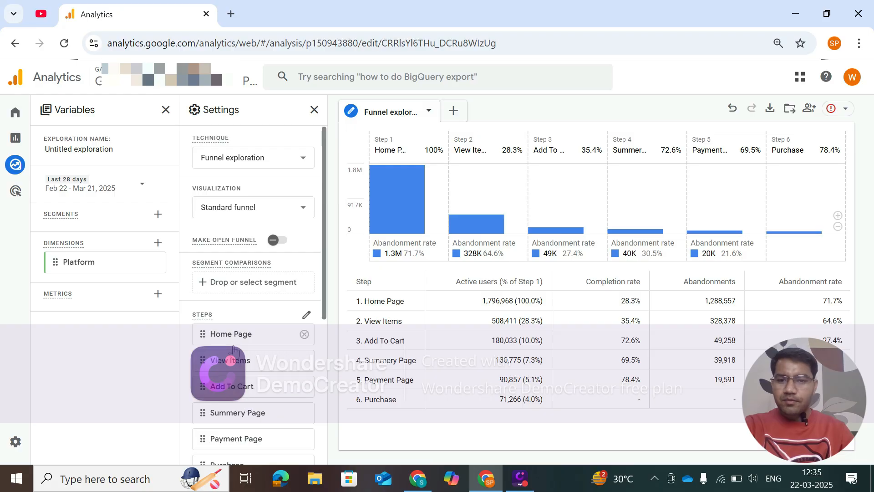
scroll(234, 350, "down", 5)
scroll(245, 404, "up", 5)
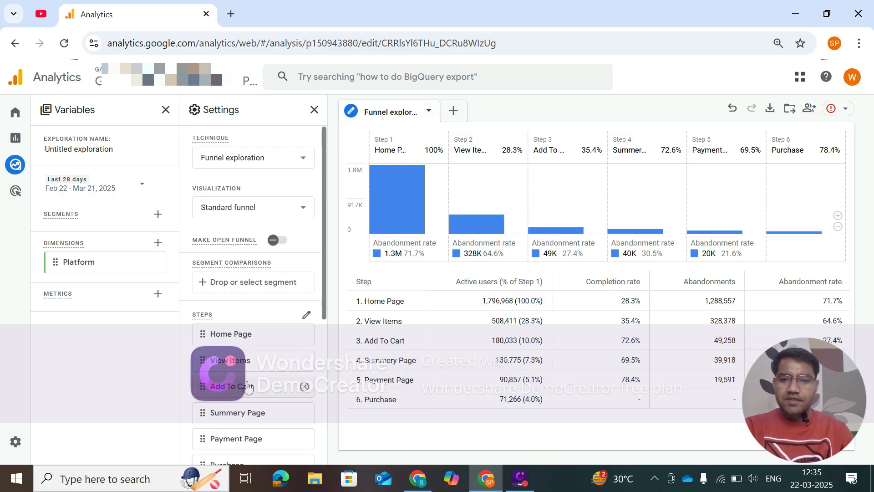
scroll(232, 328, "down", 5)
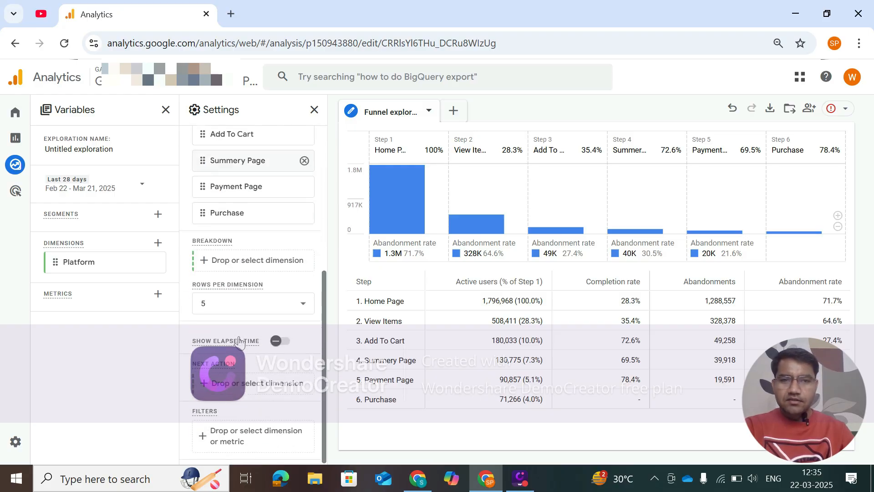
scroll(223, 337, "up", 5)
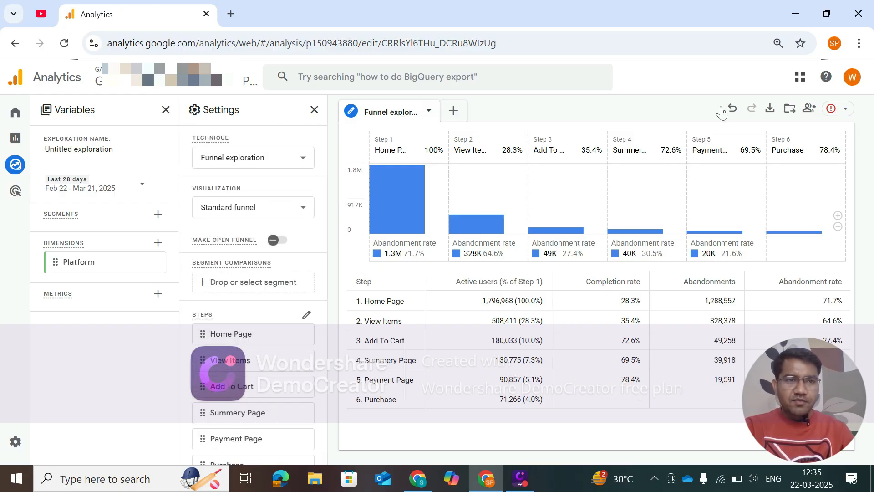